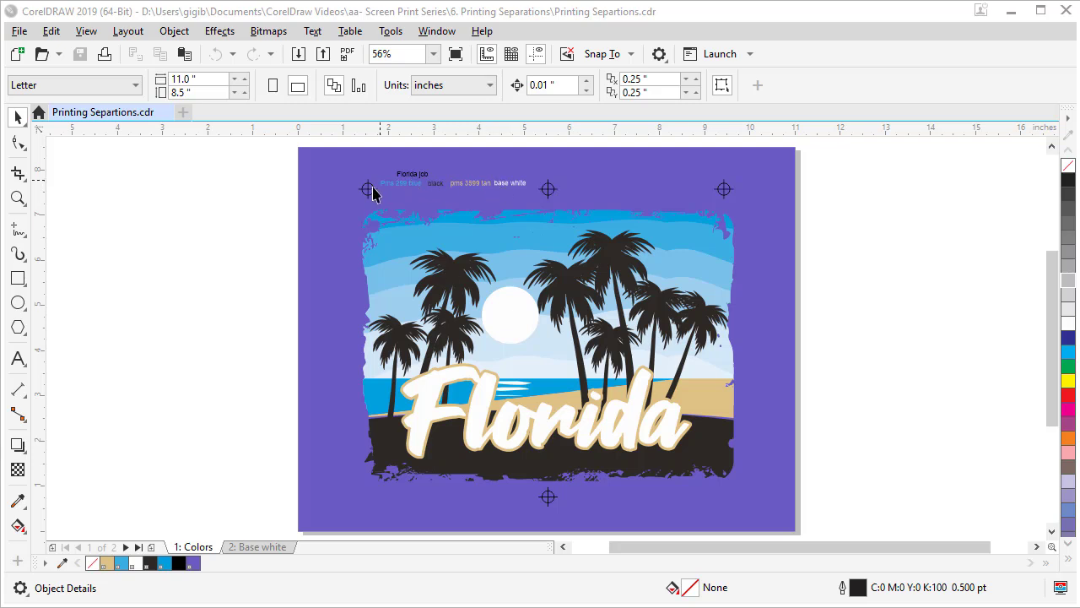
Step: Change the top-left registration mark group's outline colour to 100% Registration Color
{"action": "left_click", "coordinate": [368, 191]}
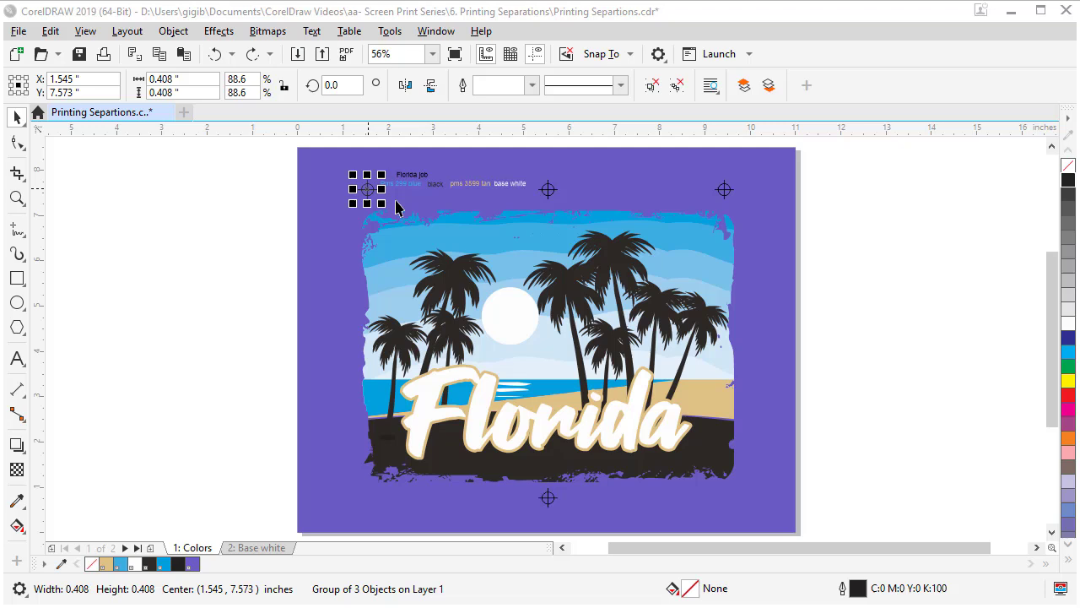
{"action": "double_click", "coordinate": [843, 587]}
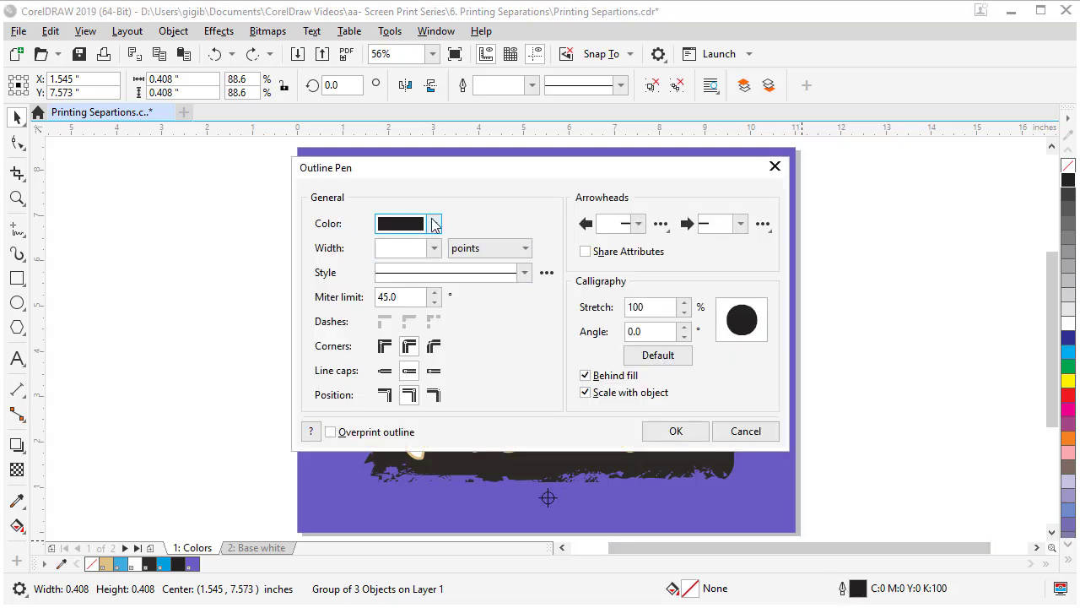
{"action": "left_click", "coordinate": [434, 223]}
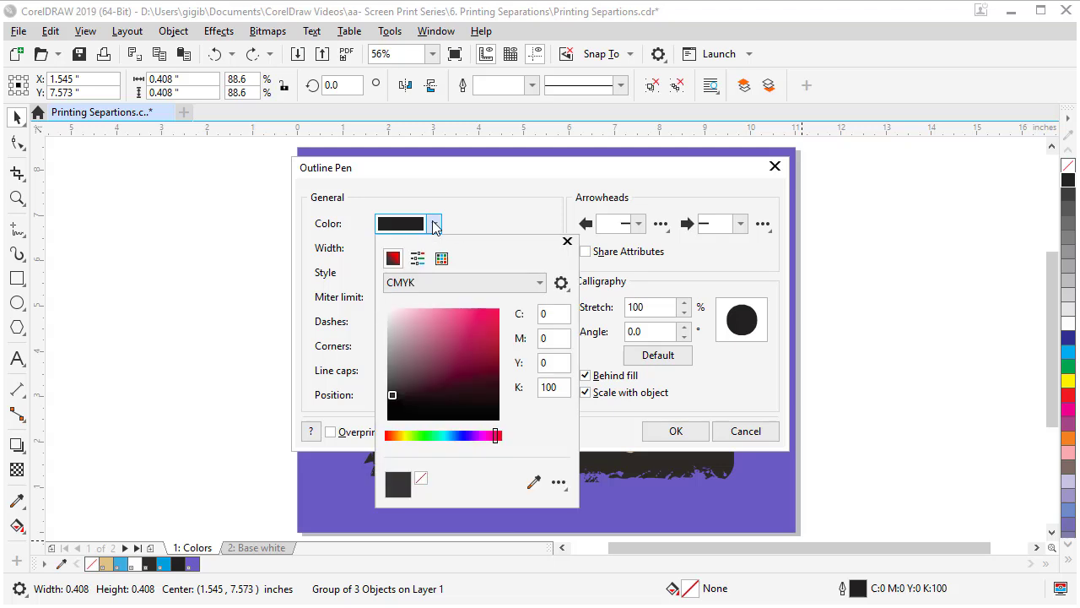
{"action": "left_click", "coordinate": [454, 285]}
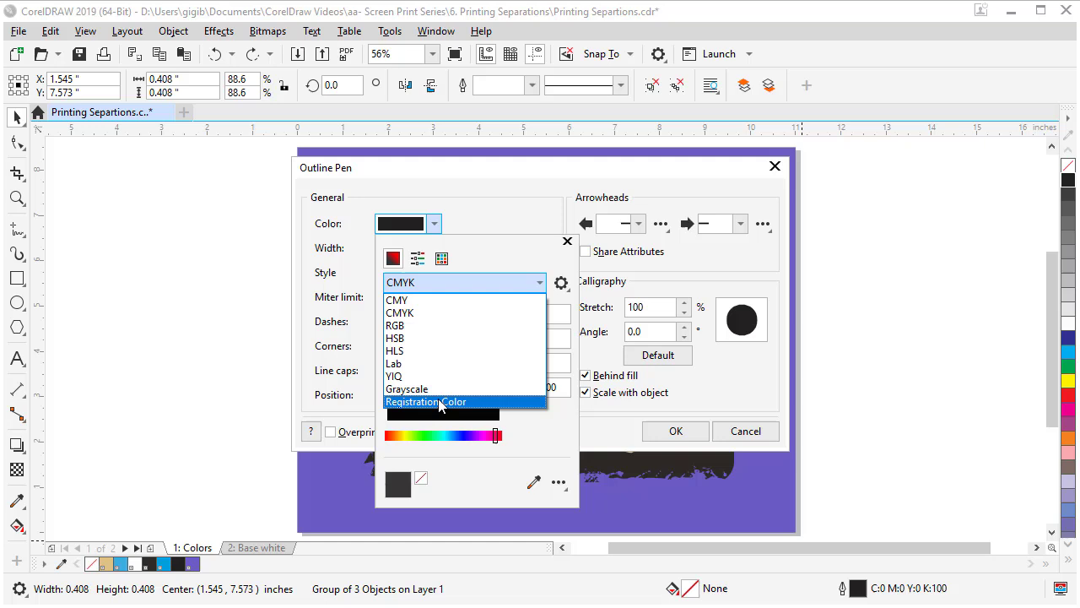
{"action": "left_click", "coordinate": [439, 402]}
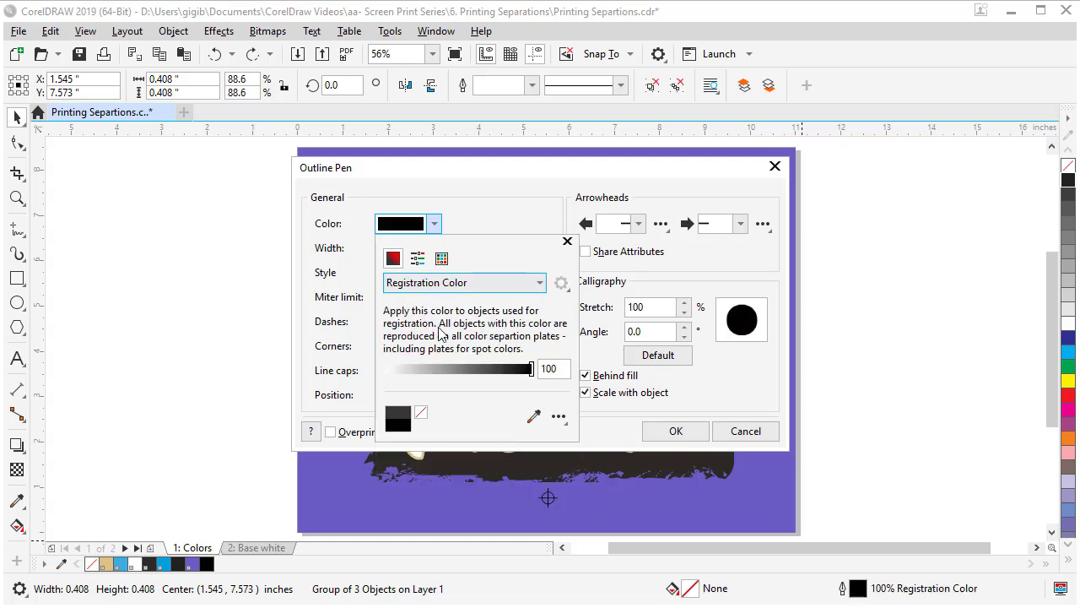
{"action": "left_click", "coordinate": [567, 241]}
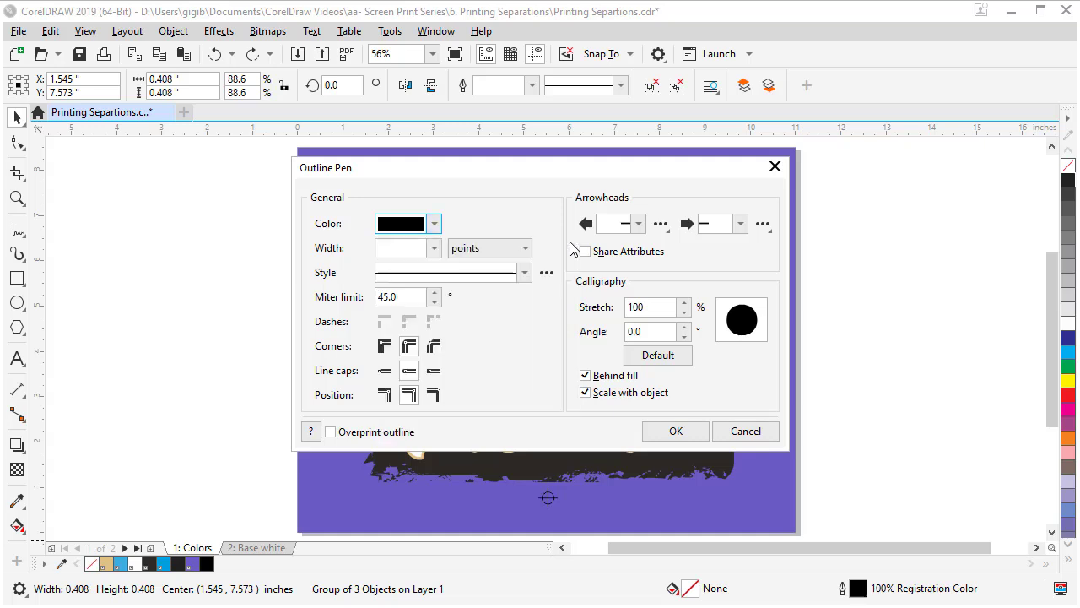
{"action": "left_click", "coordinate": [672, 430]}
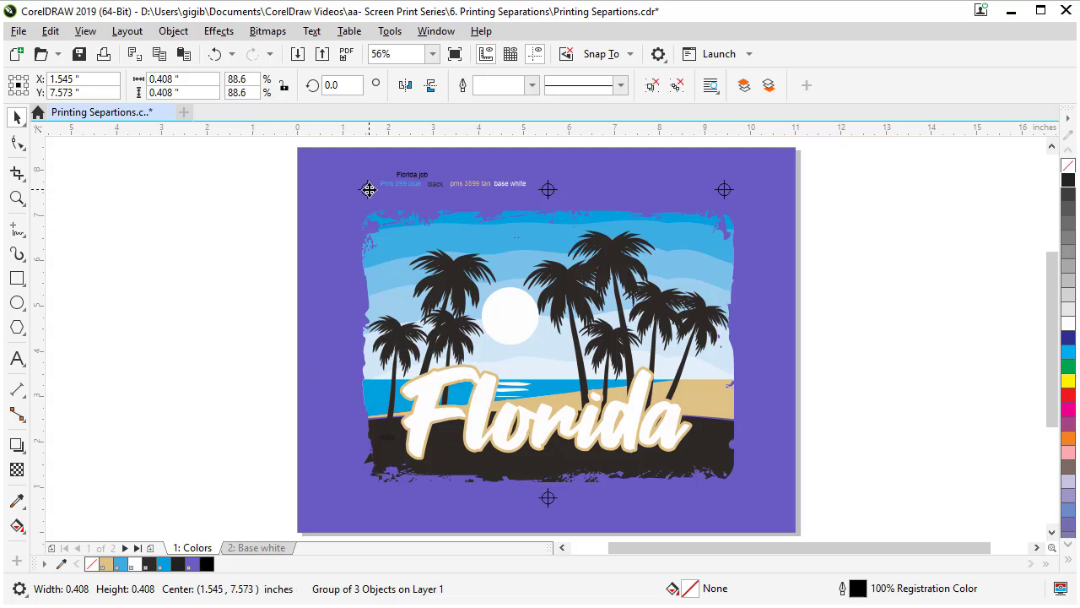
{"action": "left_click_drag", "start_coordinate": [369, 189], "coordinate": [337, 567]}
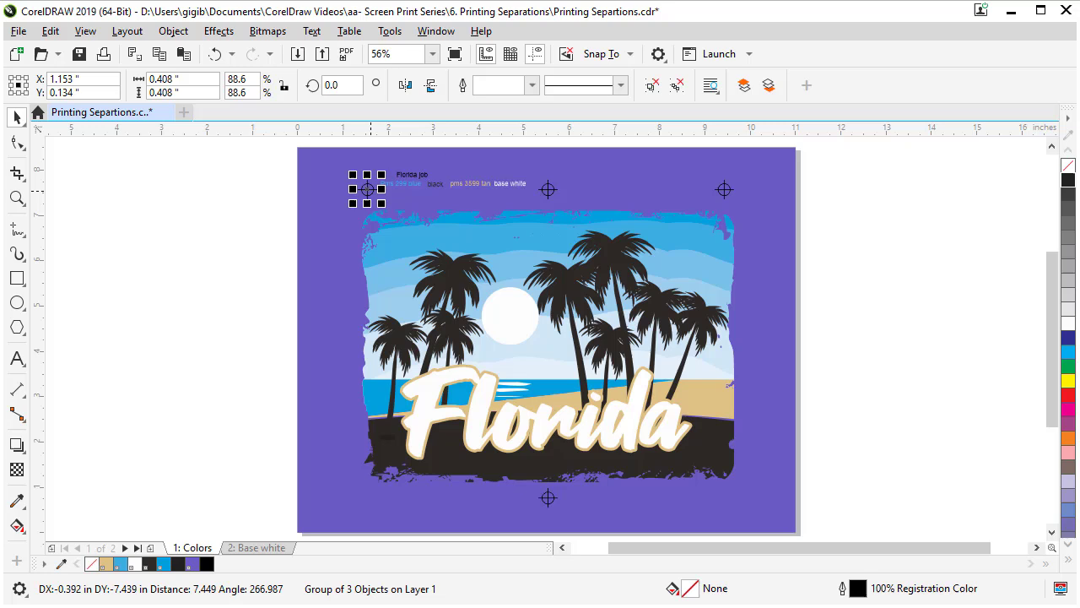
{"action": "key", "text": "Escape"}
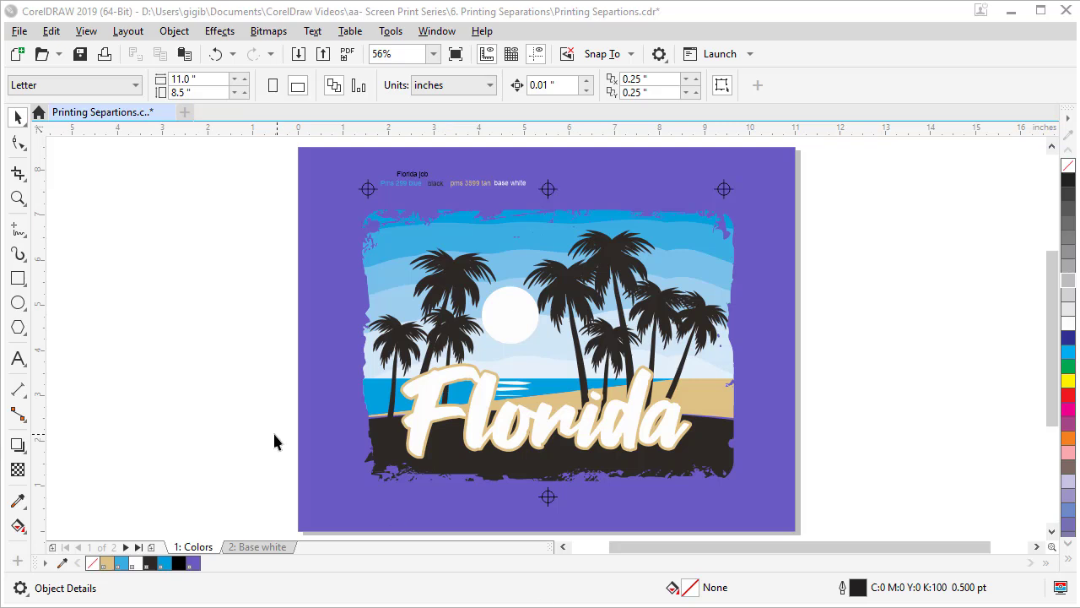
Step: Confirm the second page's name as Base white, return to the Colors page and save
{"action": "left_click", "coordinate": [251, 548]}
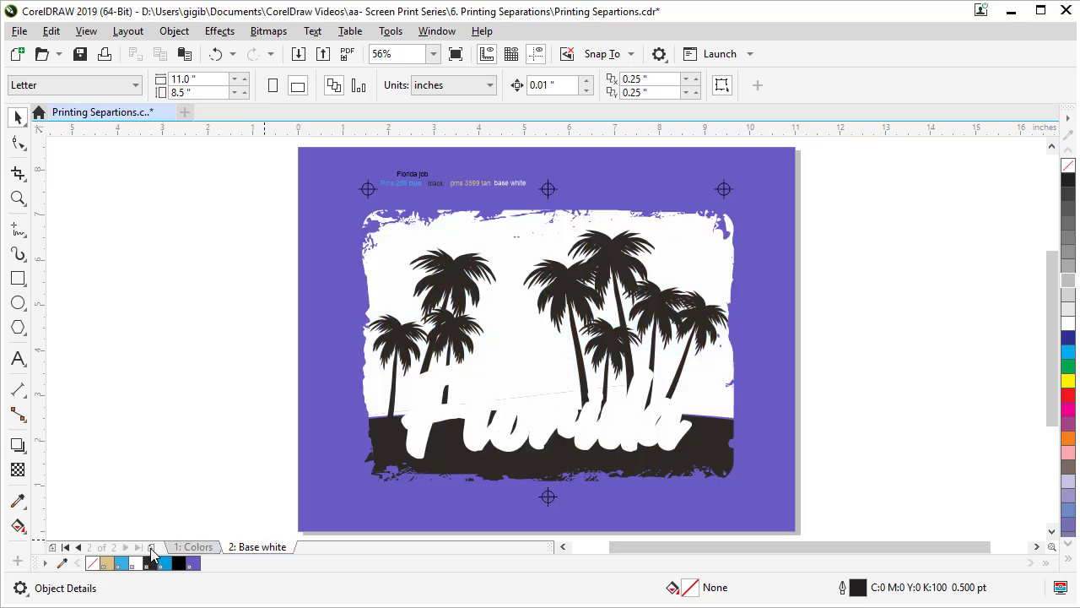
{"action": "left_click", "coordinate": [126, 32]}
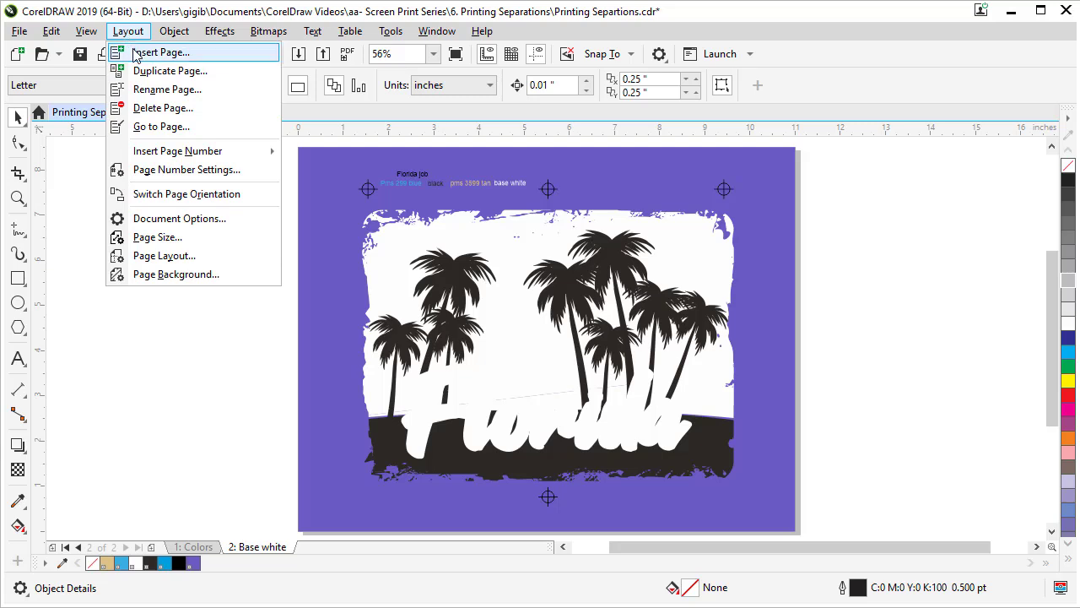
{"action": "left_click", "coordinate": [365, 591]}
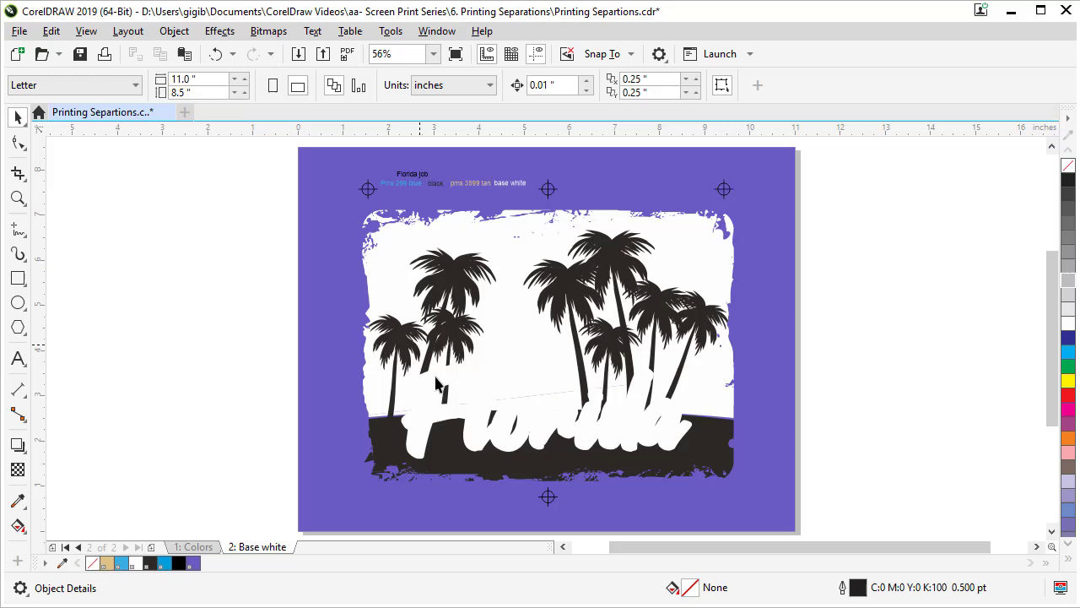
{"action": "right_click", "coordinate": [257, 549]}
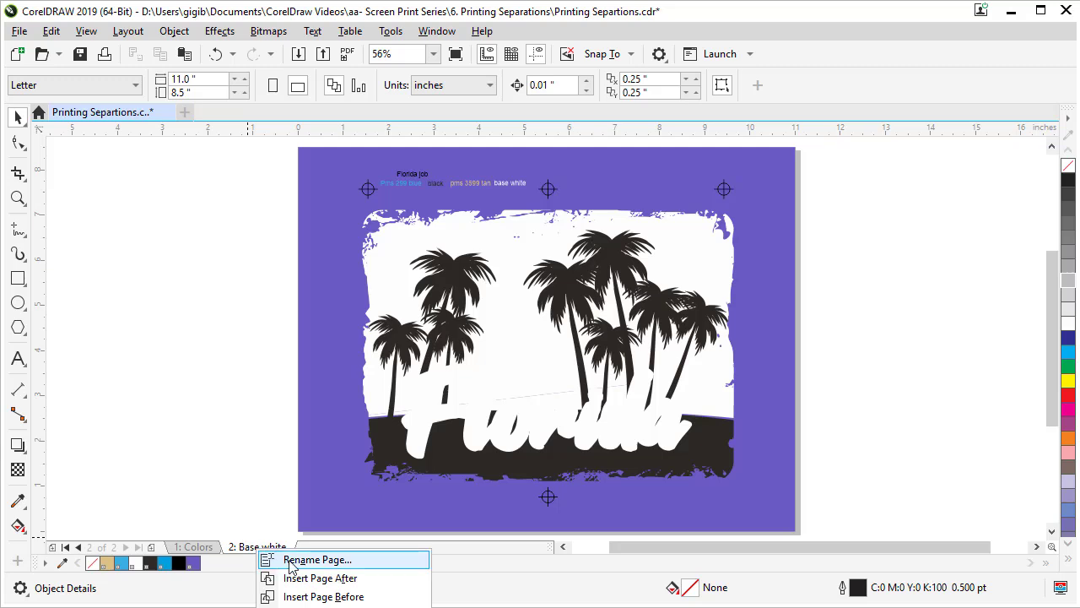
{"action": "left_click", "coordinate": [291, 561]}
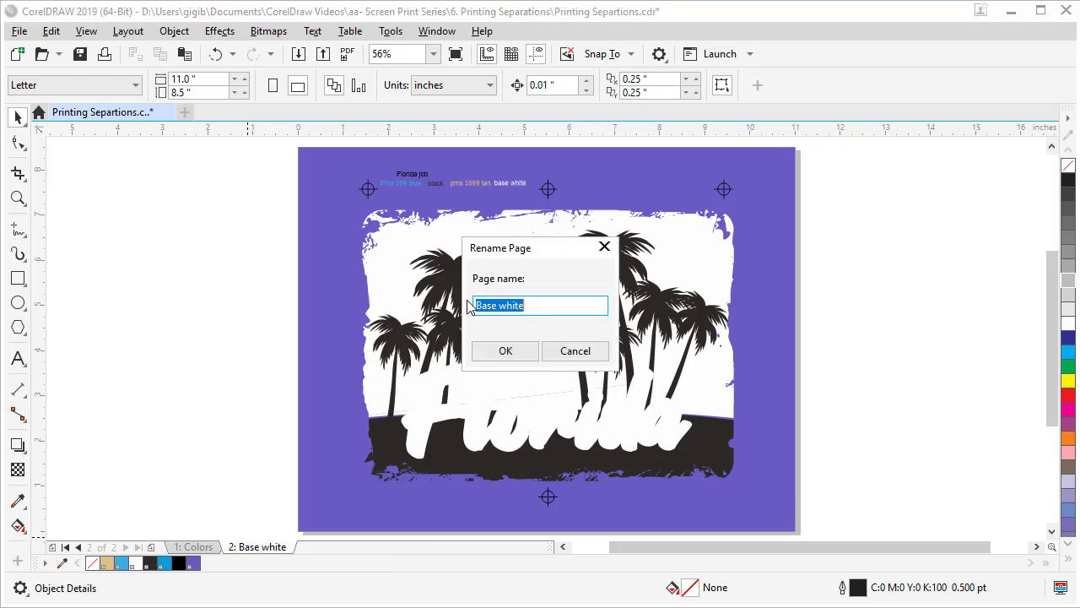
{"action": "left_click", "coordinate": [500, 353]}
{"action": "left_click", "coordinate": [193, 547]}
{"action": "key", "text": "ctrl+s"}
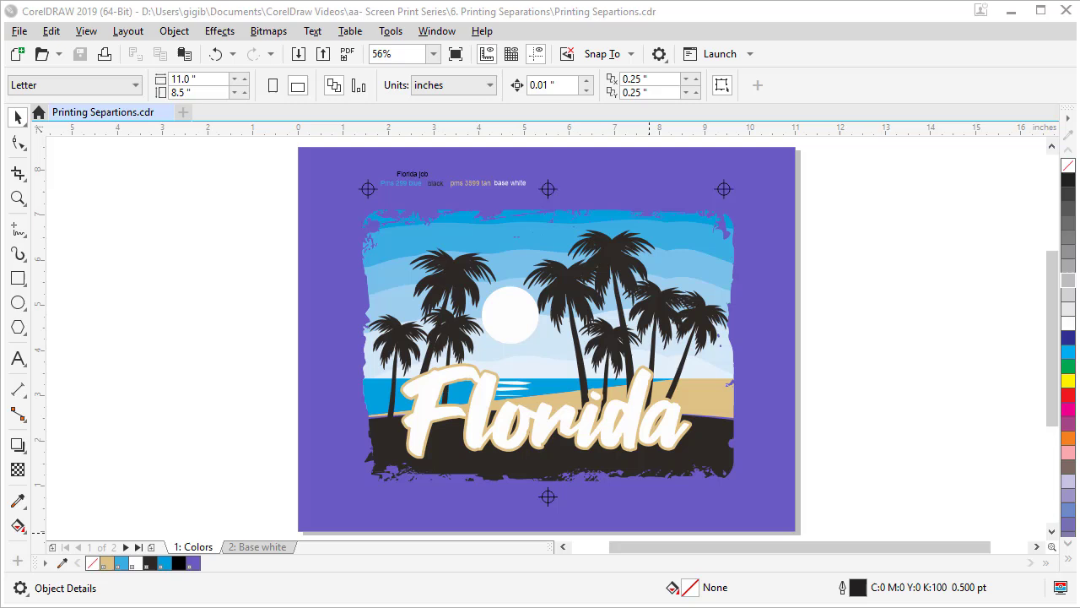
Step: Turn on Print only current page in the global Printing options
{"action": "left_click", "coordinate": [391, 31]}
{"action": "mouse_move", "coordinate": [413, 52]}
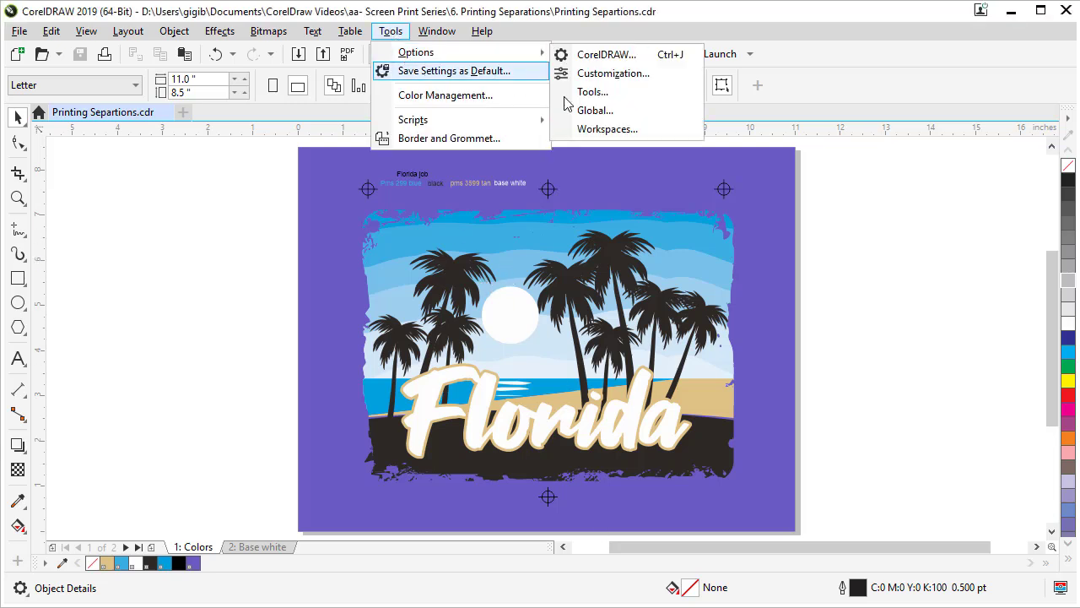
{"action": "left_click", "coordinate": [593, 110]}
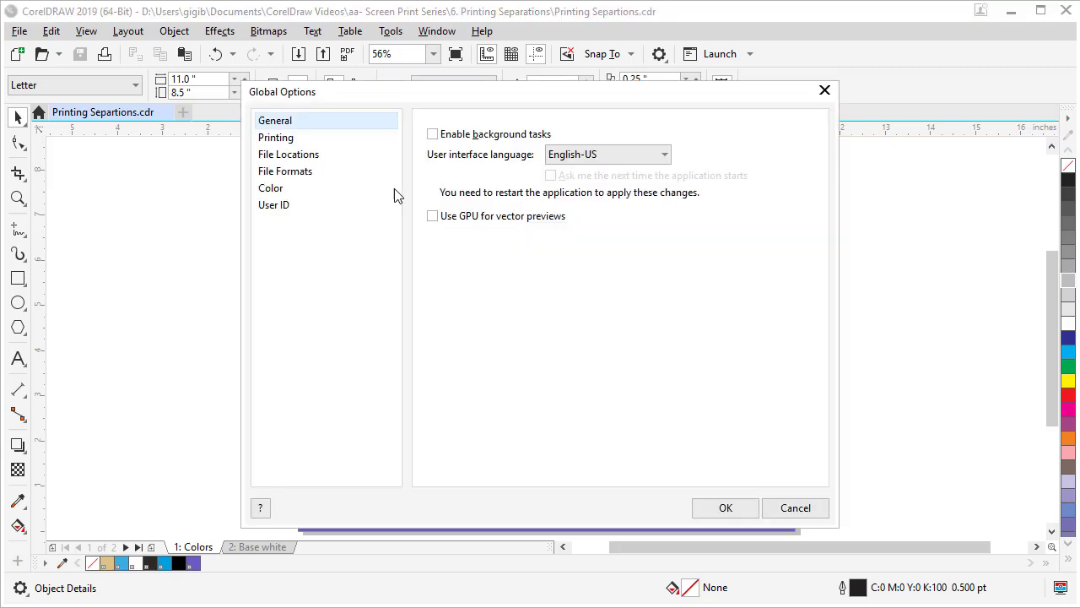
{"action": "left_click", "coordinate": [279, 138]}
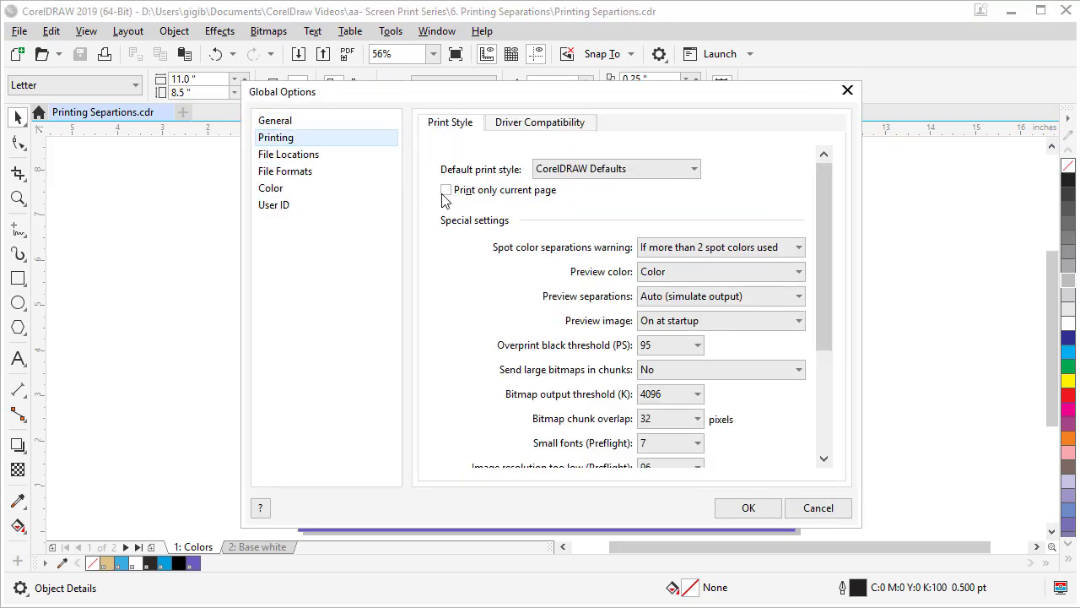
{"action": "left_click", "coordinate": [445, 190]}
{"action": "left_click", "coordinate": [746, 509]}
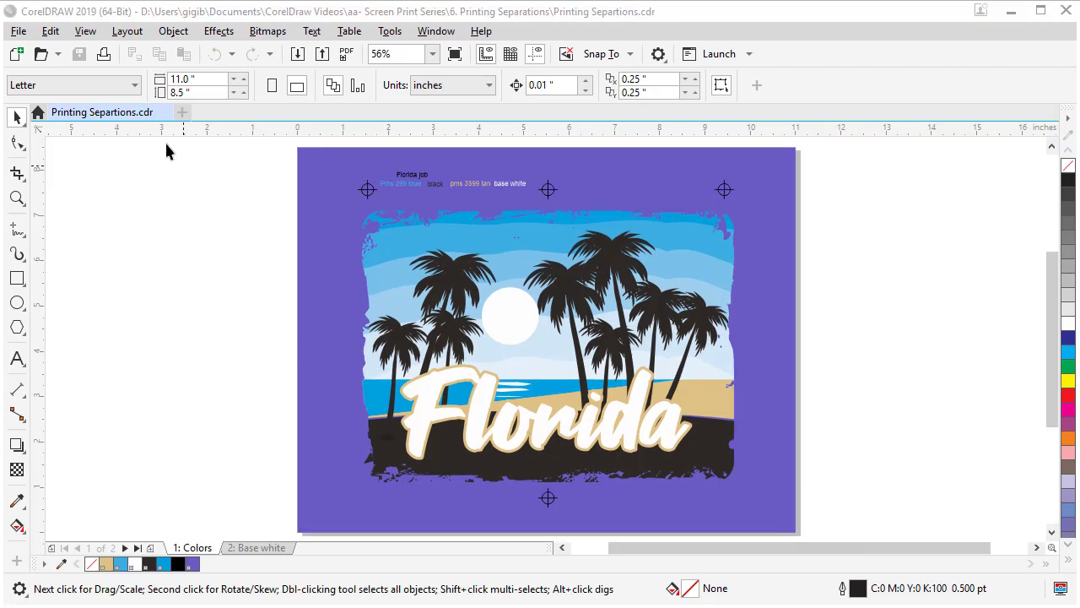
Step: Open the Print dialog with Device Independent PostScript File as the printer
{"action": "left_click", "coordinate": [18, 32]}
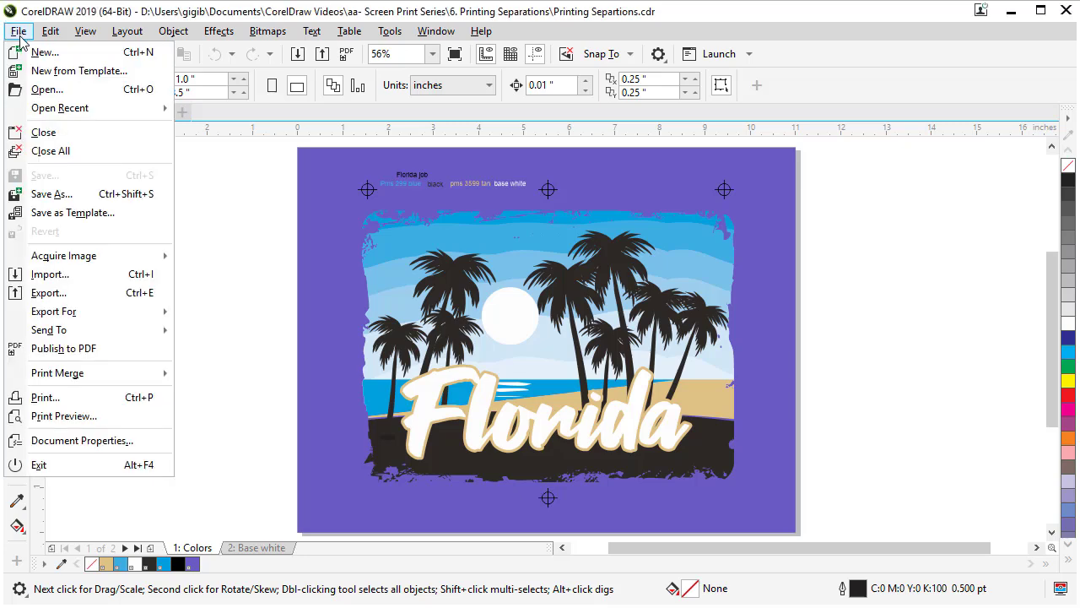
{"action": "left_click", "coordinate": [82, 398]}
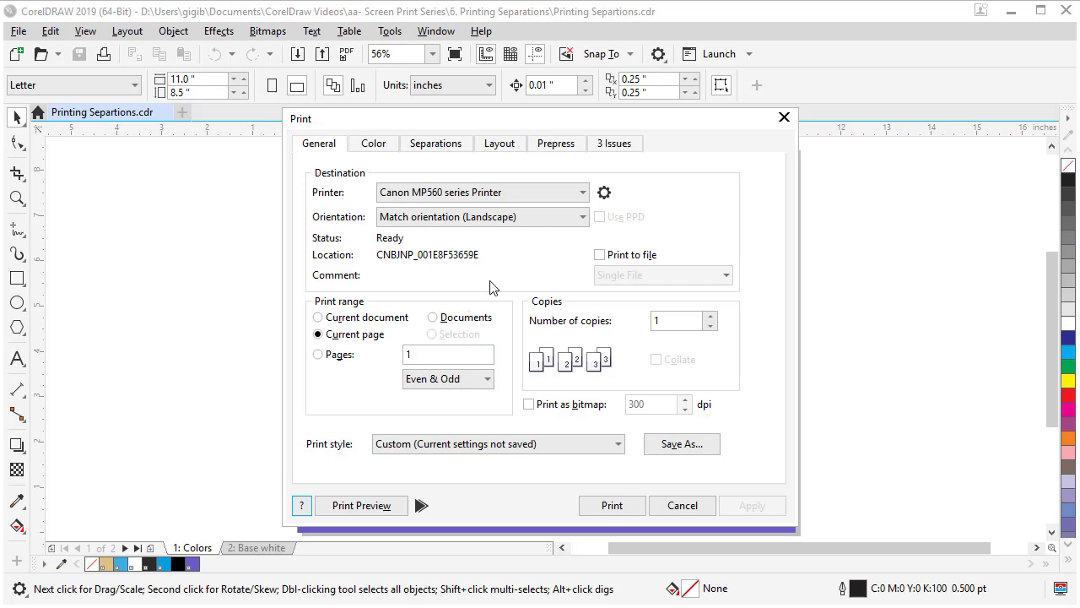
{"action": "left_click", "coordinate": [443, 196]}
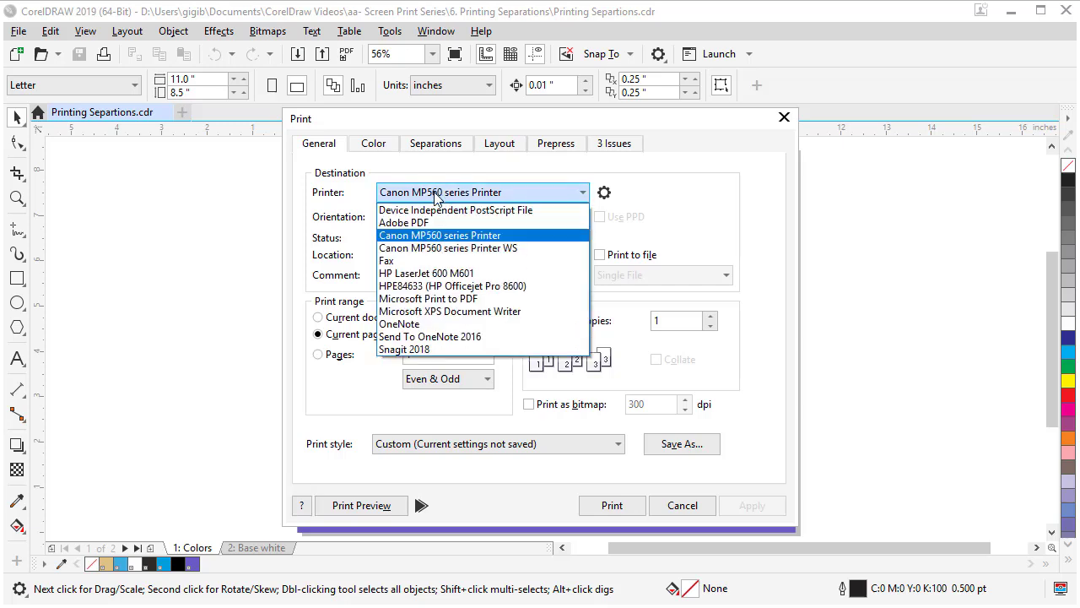
{"action": "left_click", "coordinate": [428, 210]}
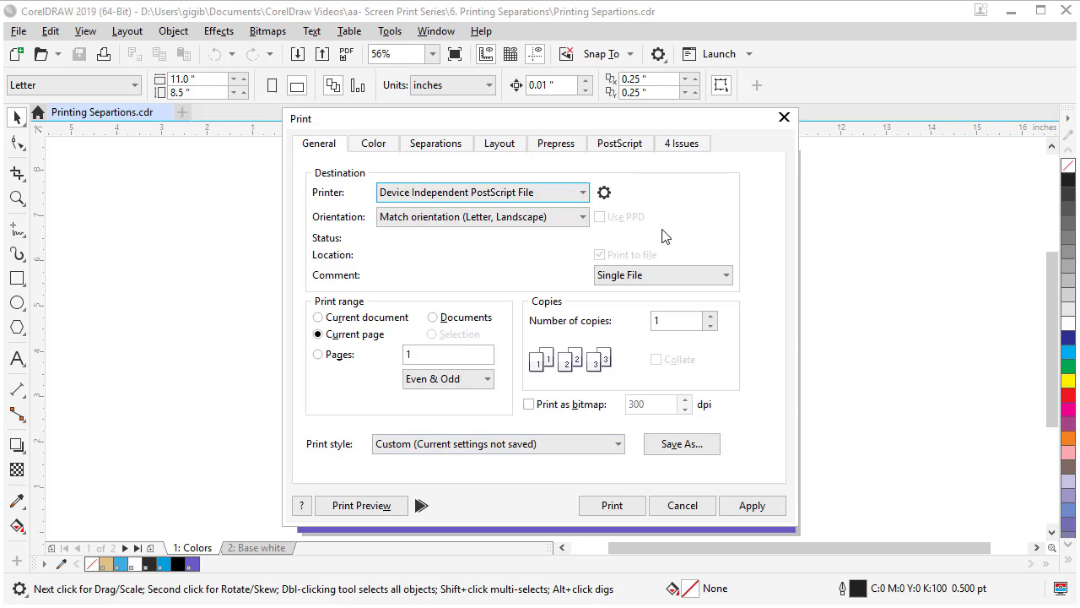
Step: Expand the print preview pane to show the 1: Colors - Black plate
{"action": "left_click", "coordinate": [421, 506]}
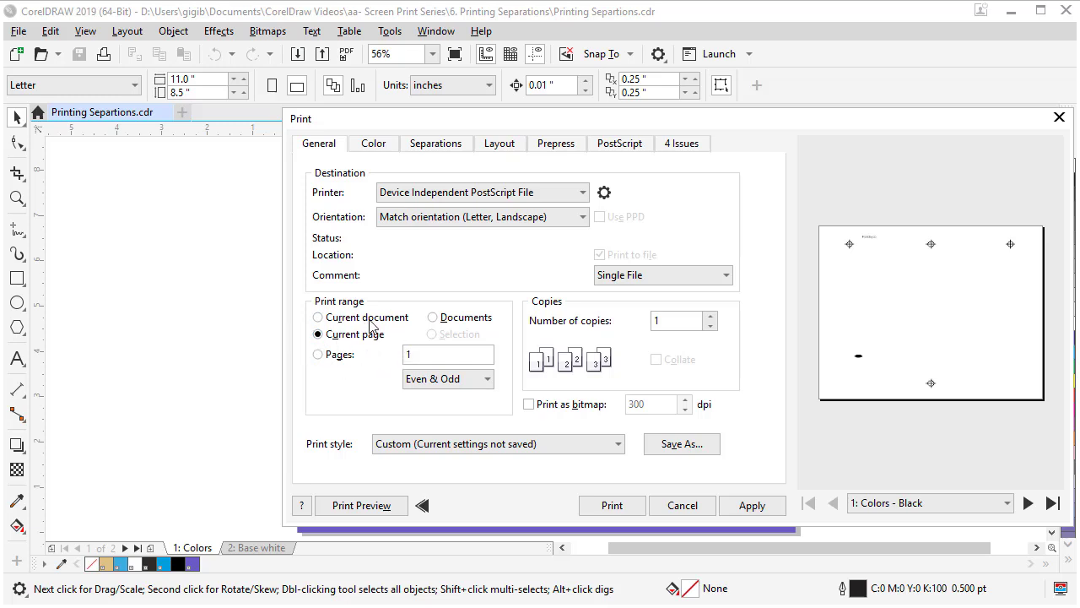
Step: Review the Color, Separations (all six plates) and Layout print settings
{"action": "left_click", "coordinate": [374, 147]}
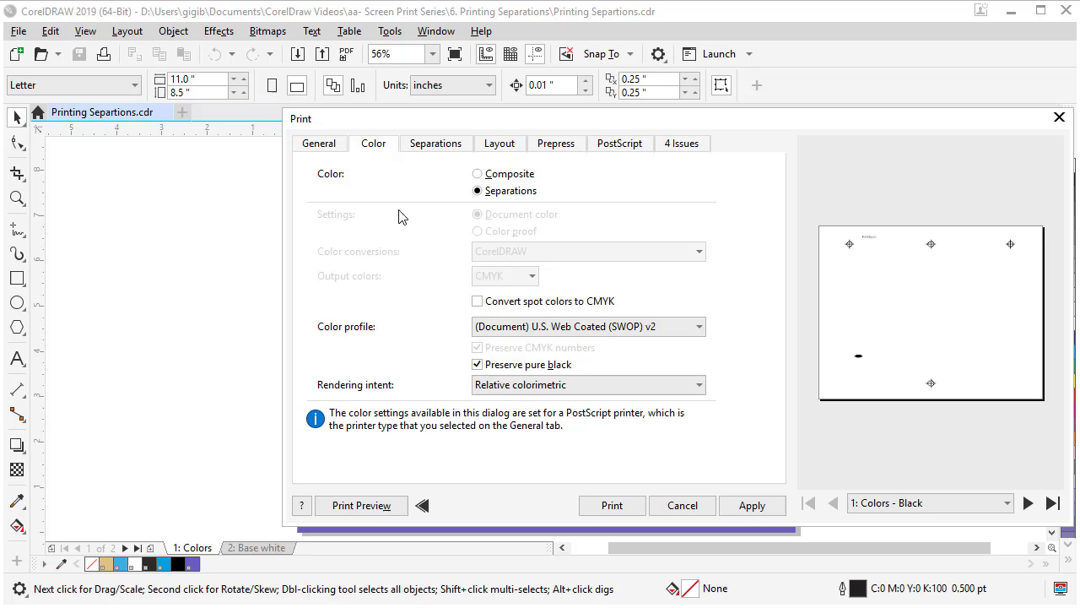
{"action": "left_click", "coordinate": [431, 145]}
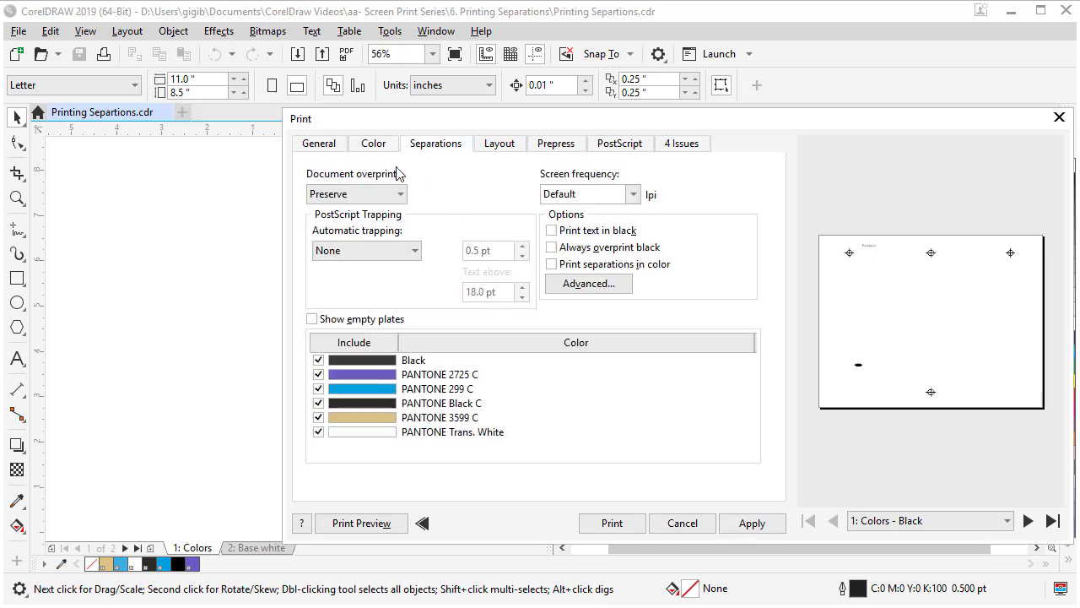
{"action": "left_click", "coordinate": [498, 145]}
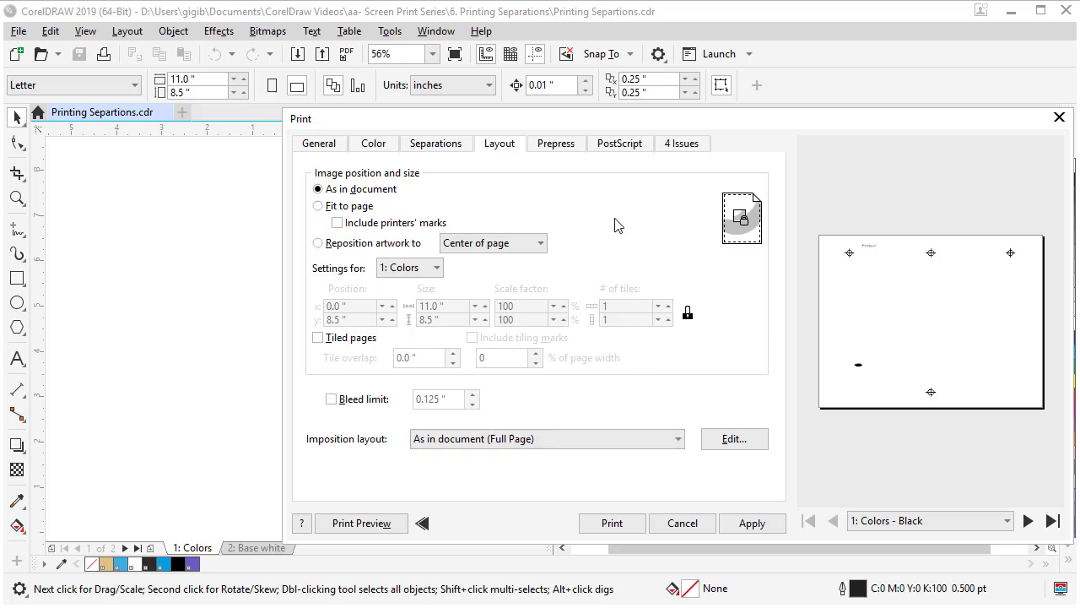
Step: Turn off densitometer scales, calibration bar, registration marks, file information and crop/fold marks
{"action": "left_click", "coordinate": [557, 144]}
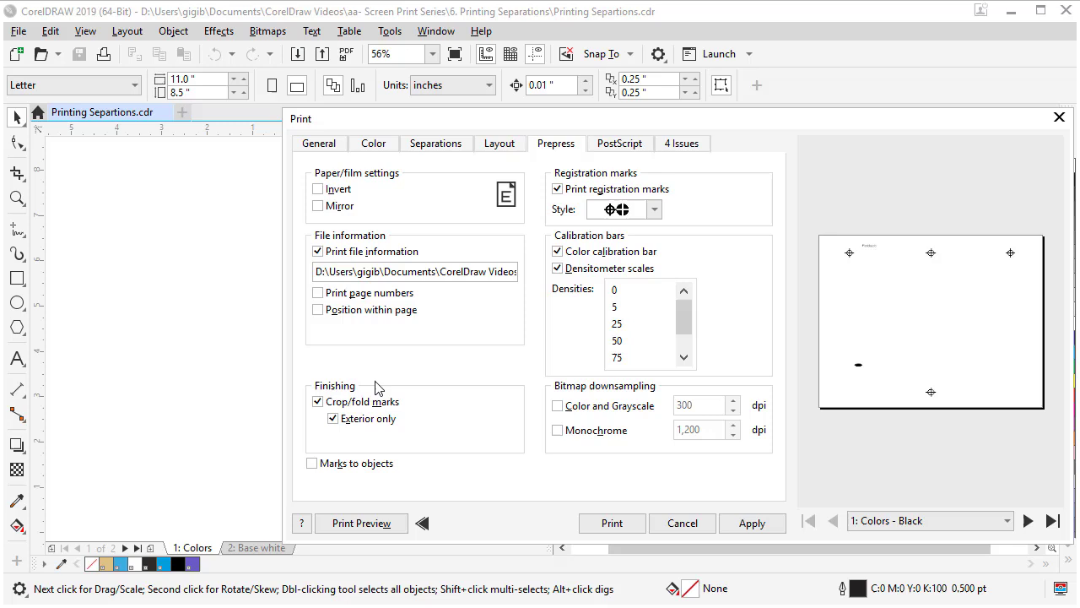
{"action": "left_click", "coordinate": [557, 268]}
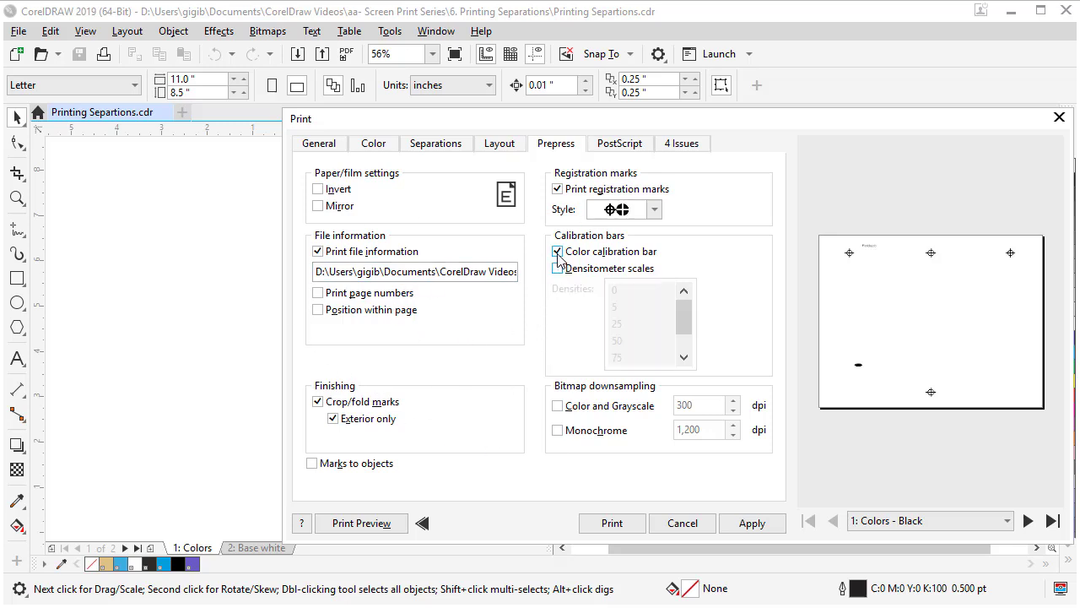
{"action": "left_click", "coordinate": [557, 250]}
{"action": "left_click", "coordinate": [557, 189]}
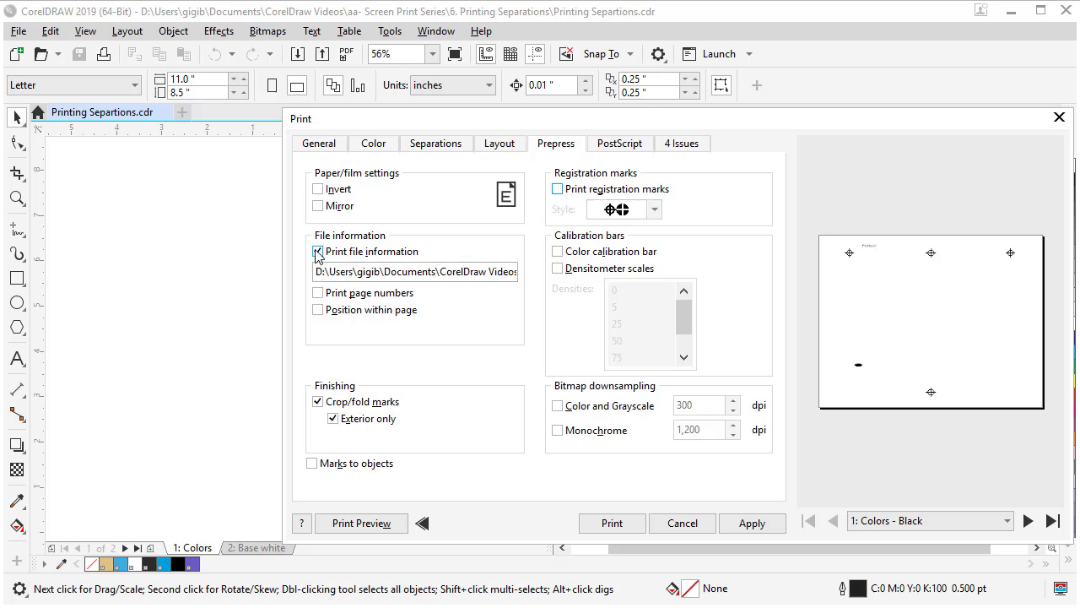
{"action": "left_click", "coordinate": [317, 251]}
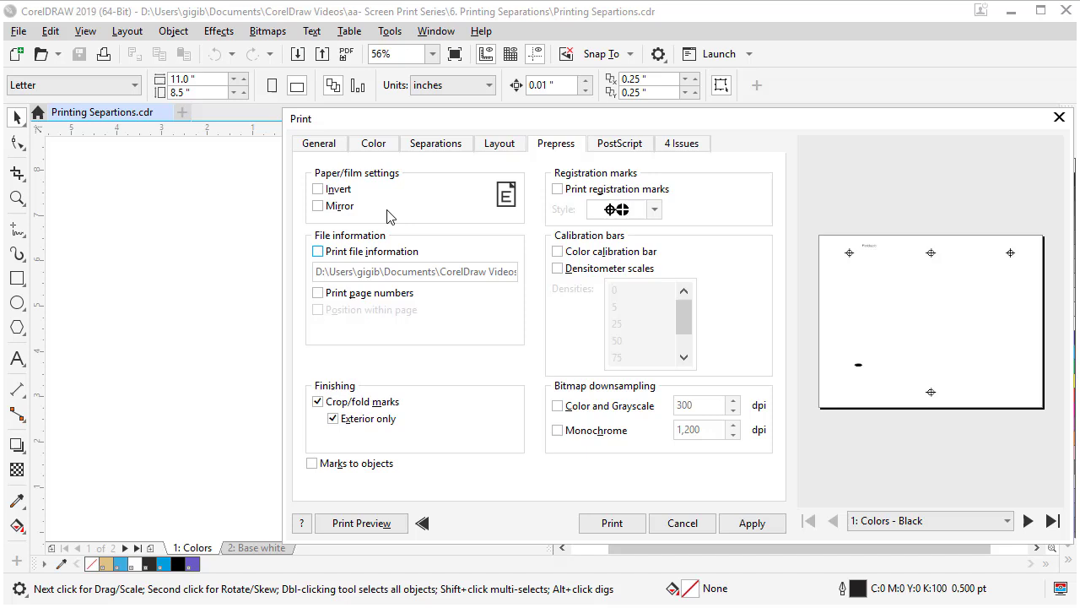
{"action": "left_click", "coordinate": [318, 403]}
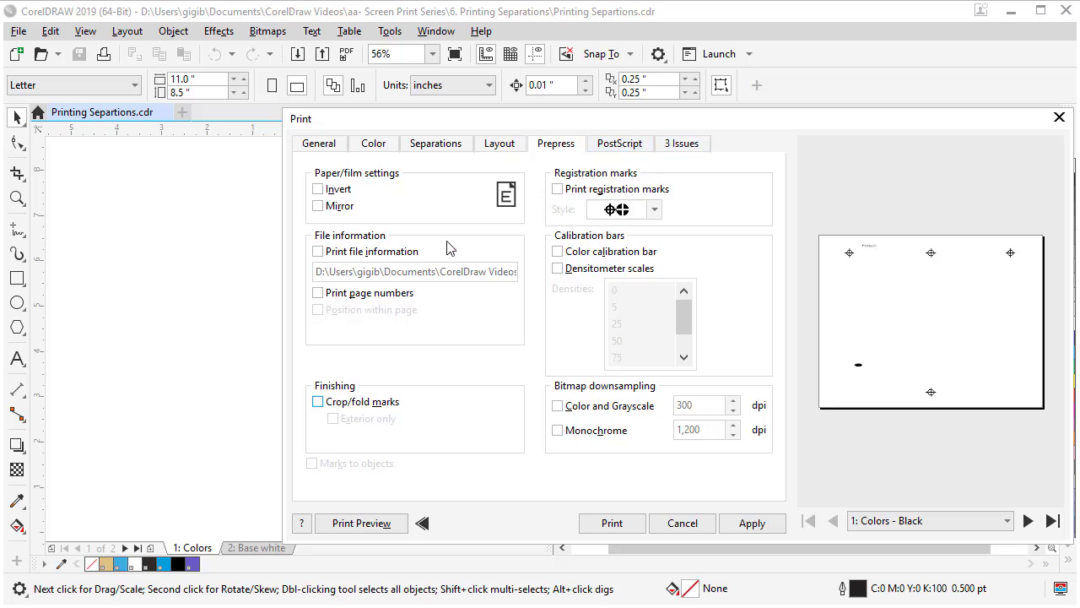
Step: Keep PostScript Level 2 compatibility and review the three listed preflight issues
{"action": "left_click", "coordinate": [620, 144]}
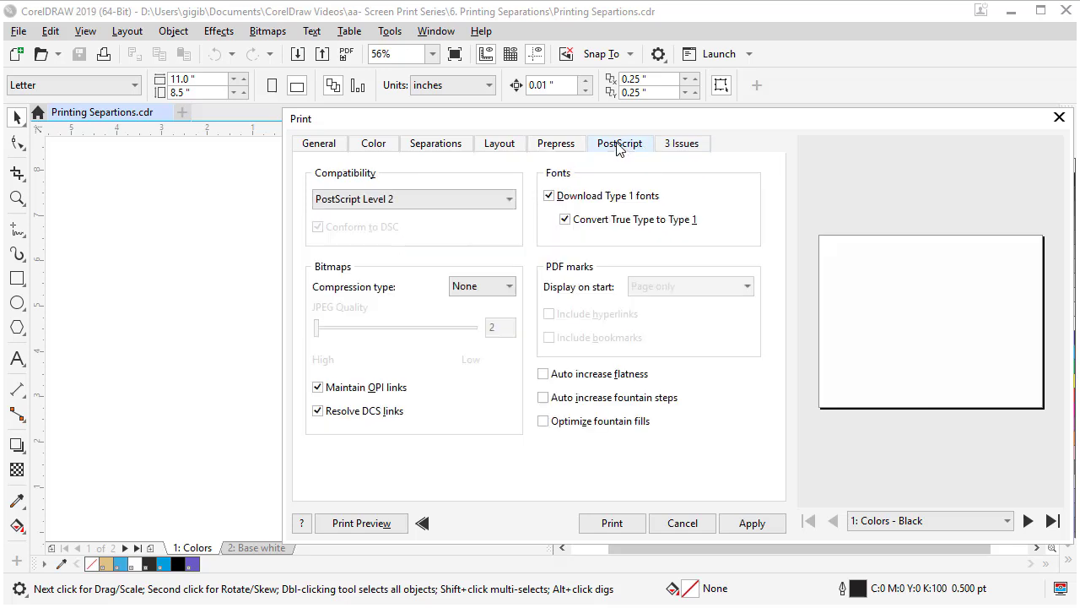
{"action": "left_click", "coordinate": [419, 201]}
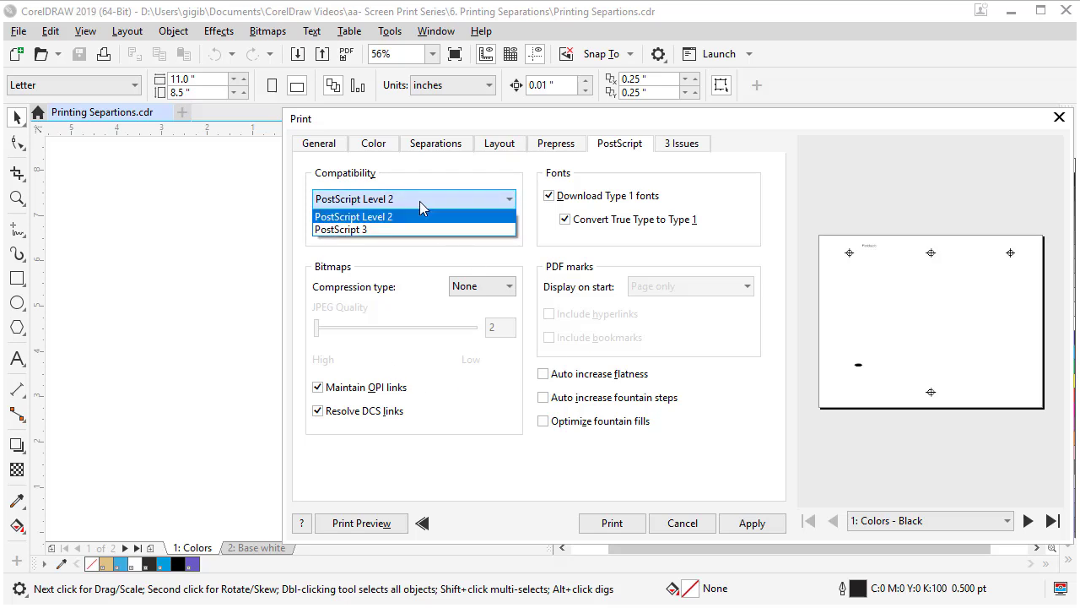
{"action": "left_click", "coordinate": [420, 201]}
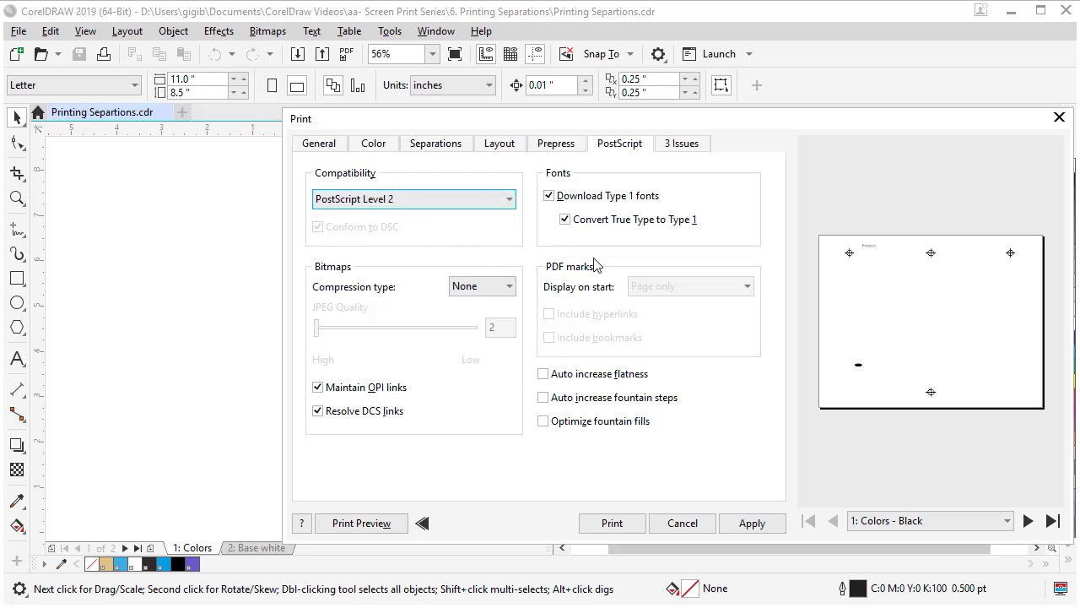
{"action": "left_click", "coordinate": [682, 145]}
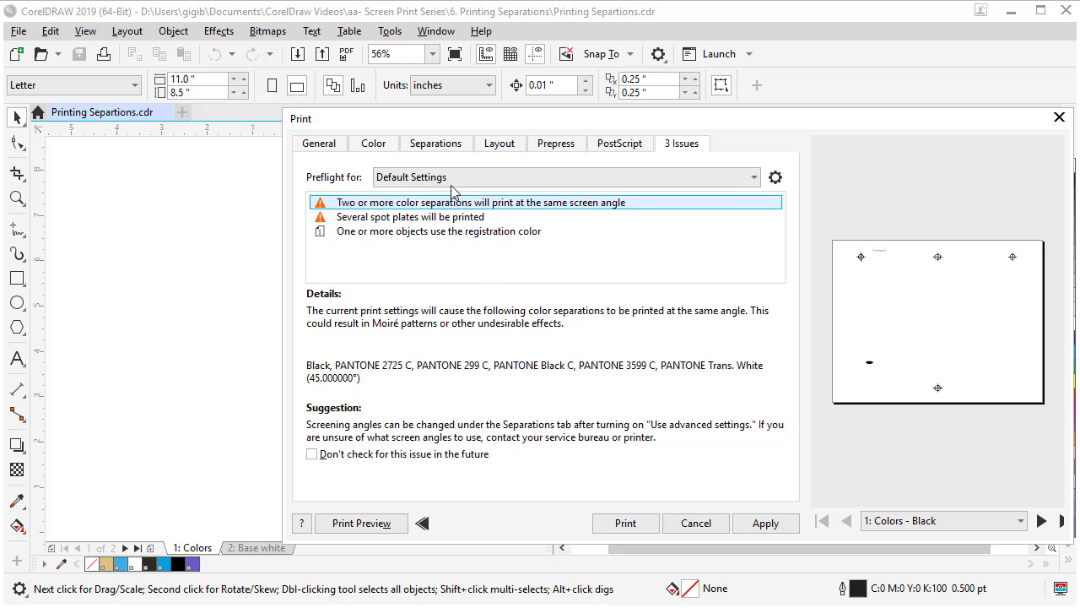
Step: Step the separations preview through PANTONE 299 C, Black C and 3599 C to PANTONE Trans. White
{"action": "left_click", "coordinate": [436, 144]}
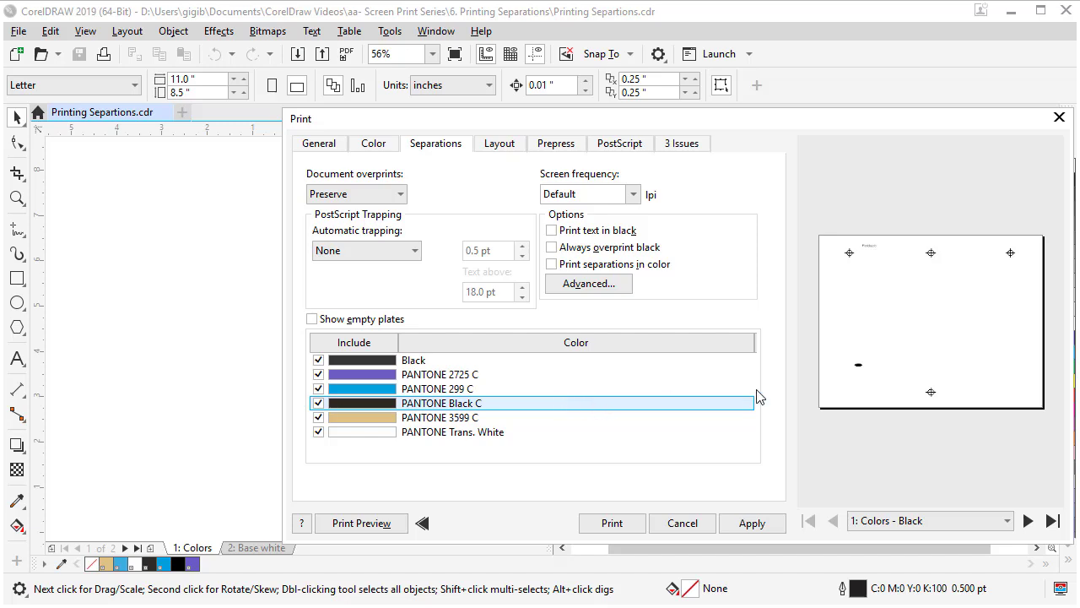
{"action": "left_click", "coordinate": [1028, 520]}
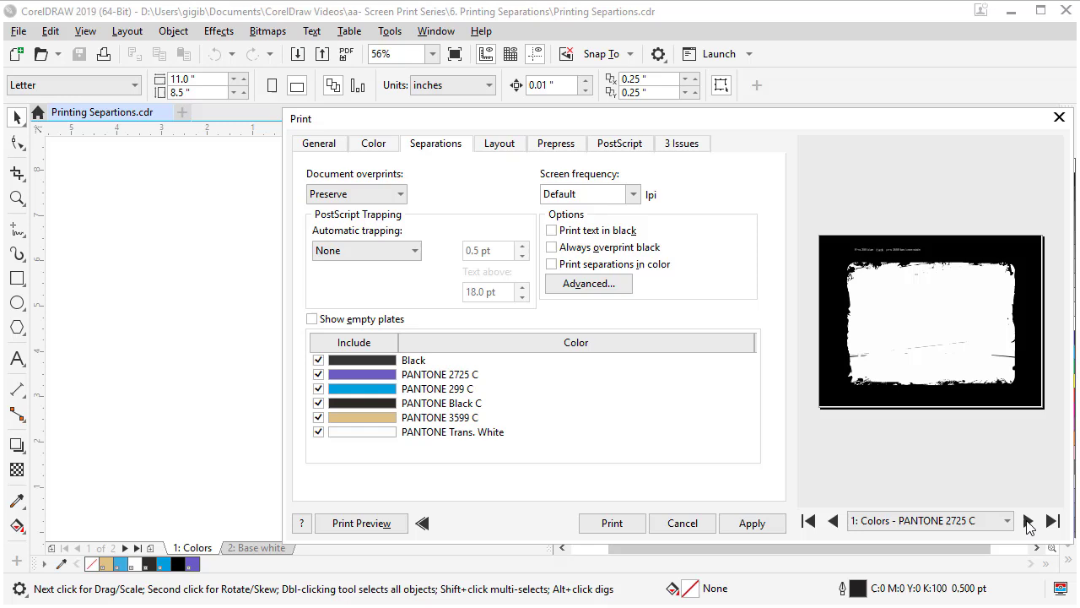
{"action": "left_click", "coordinate": [1027, 521]}
{"action": "left_click", "coordinate": [1028, 520]}
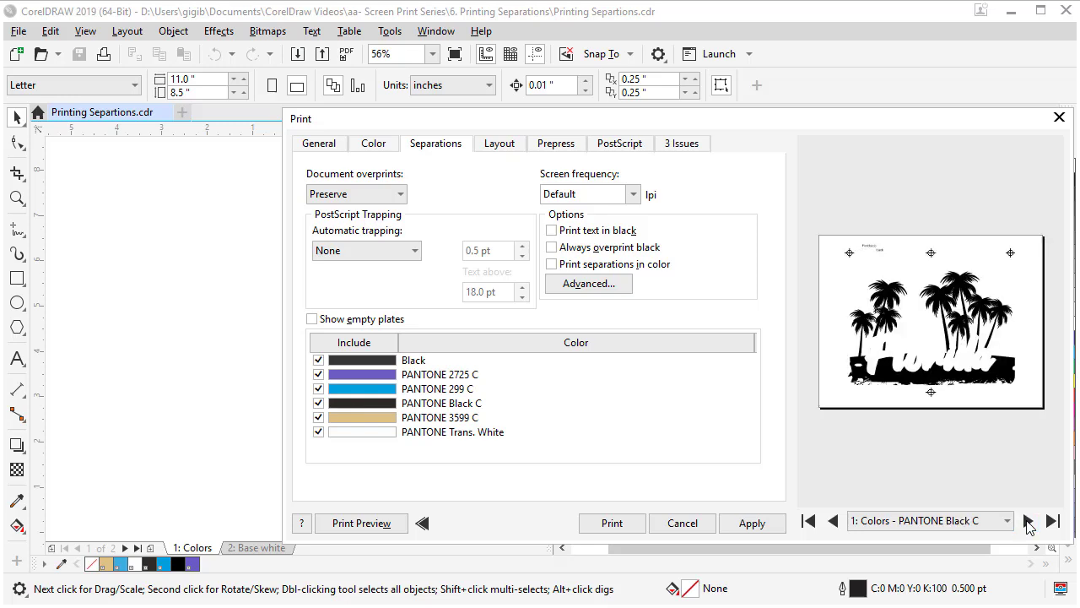
{"action": "left_click", "coordinate": [1028, 520]}
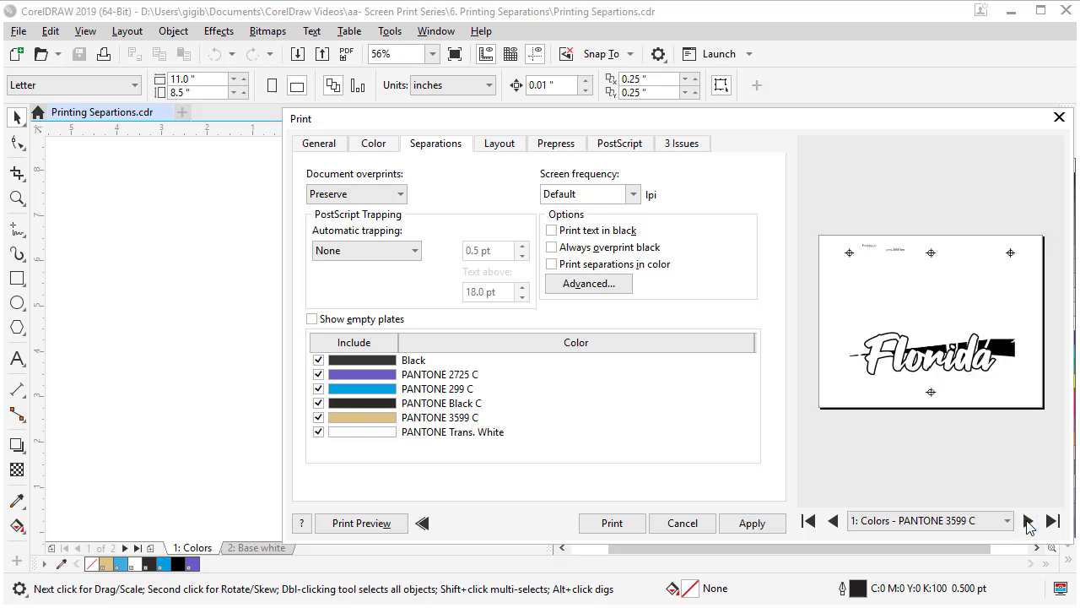
{"action": "left_click", "coordinate": [1028, 520]}
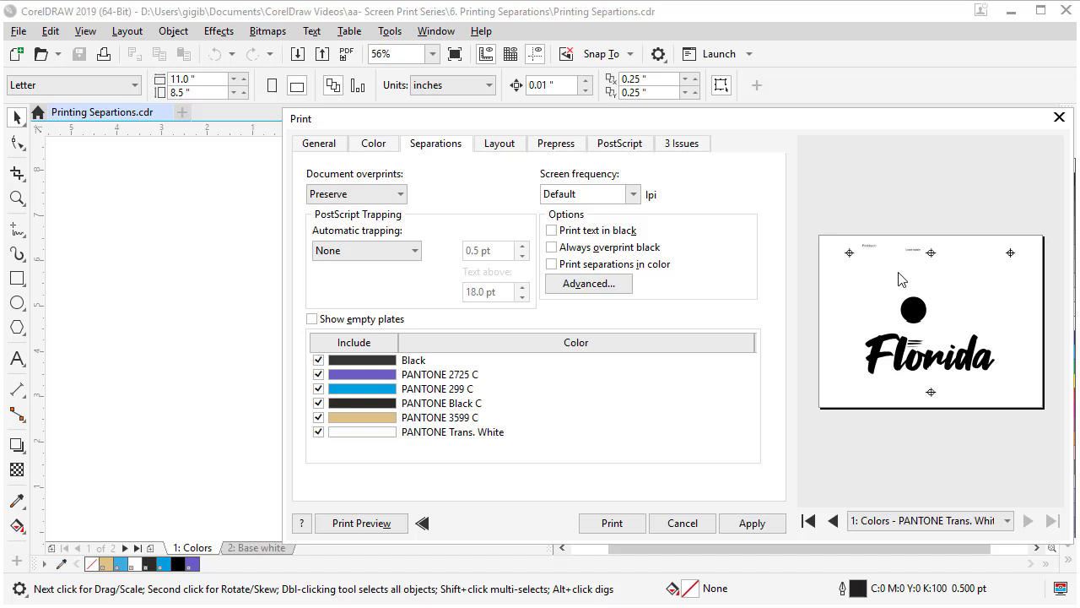
Step: View the full-page print preview, then close it to return to the Print dialog
{"action": "left_click", "coordinate": [355, 524]}
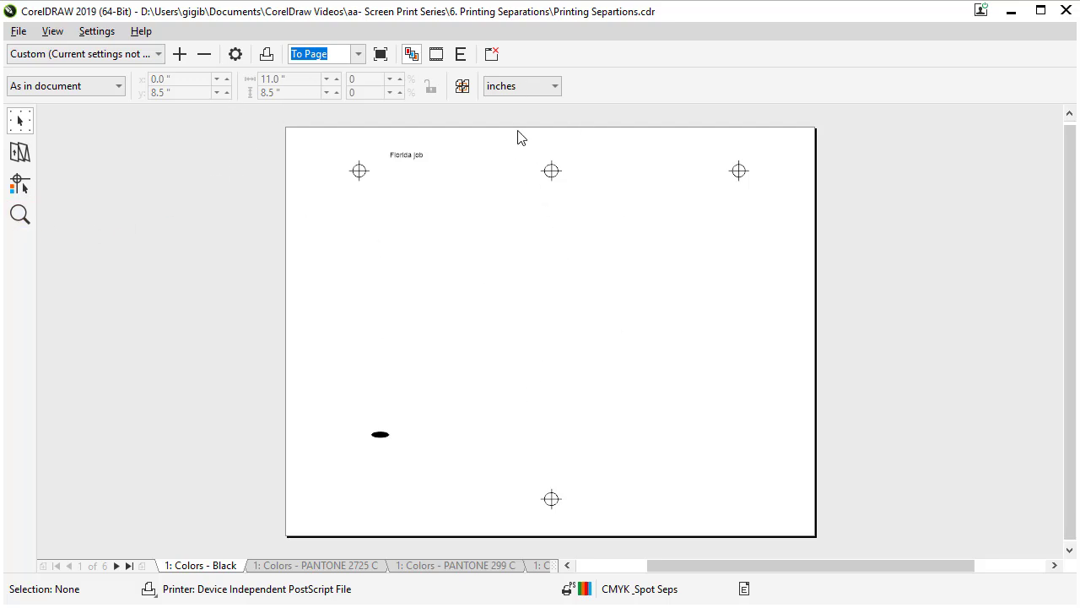
{"action": "left_click", "coordinate": [493, 56]}
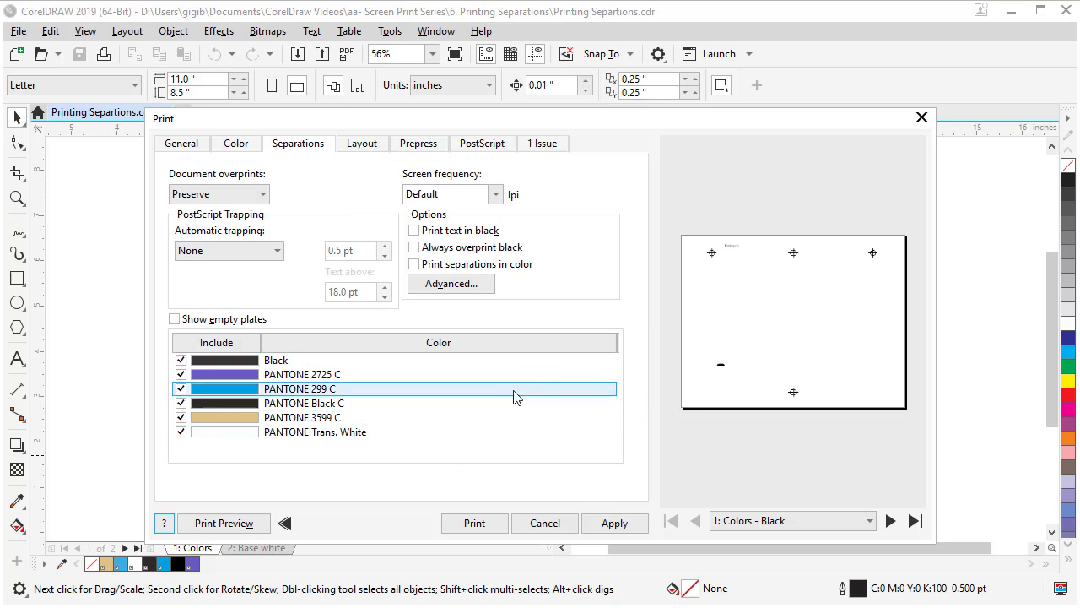
Step: Apply the print settings and exclude Black, PANTONE 2725 C, Black C, 3599 C and Trans. White plates
{"action": "left_click", "coordinate": [614, 523]}
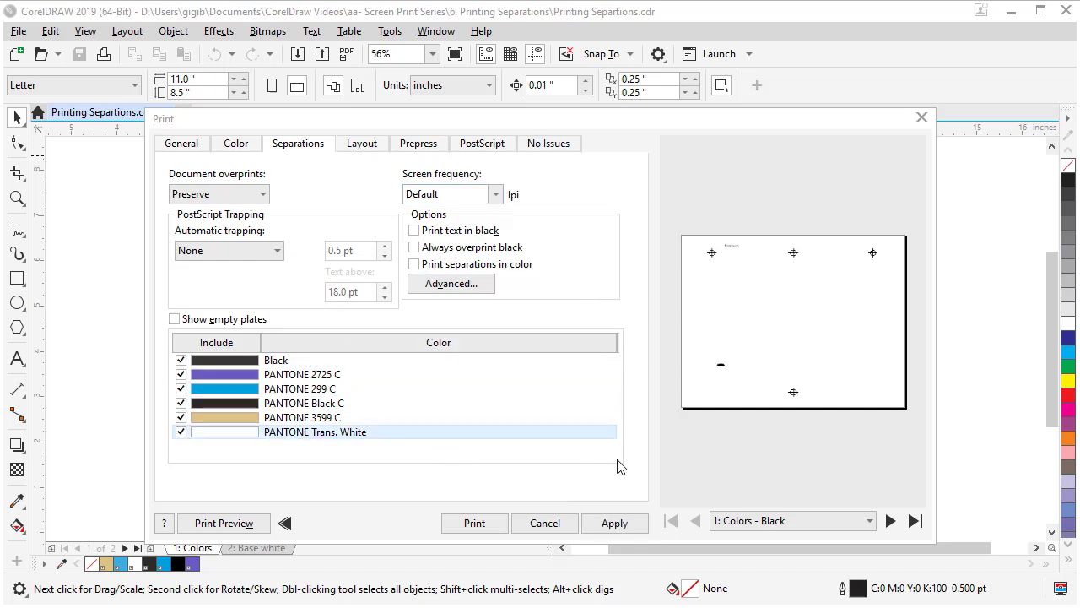
{"action": "left_click", "coordinate": [181, 360]}
{"action": "left_click", "coordinate": [181, 374]}
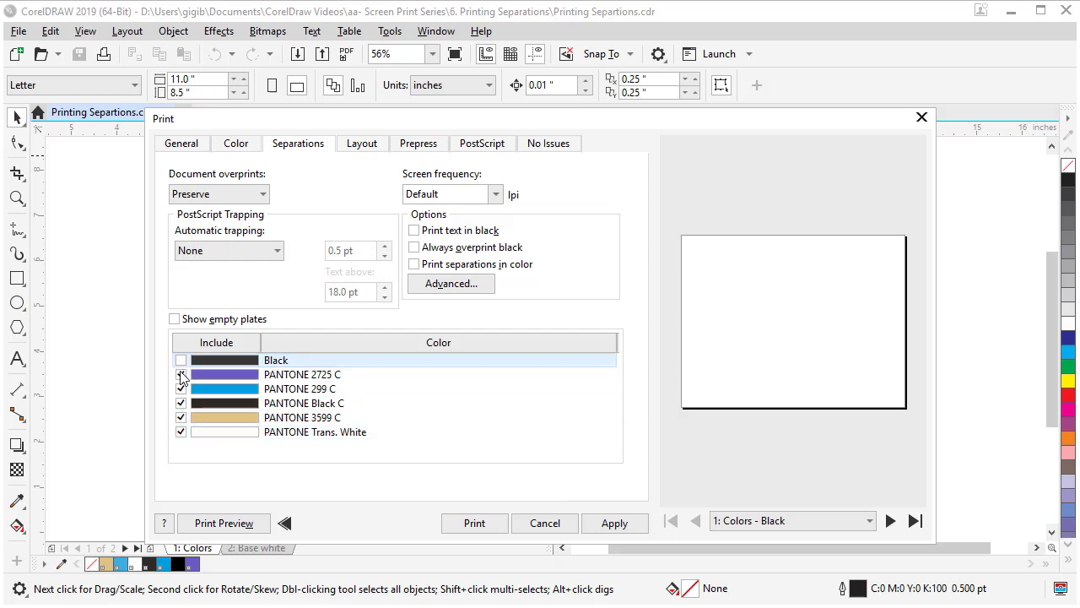
{"action": "left_click", "coordinate": [180, 402]}
{"action": "left_click", "coordinate": [181, 416]}
{"action": "left_click", "coordinate": [181, 431]}
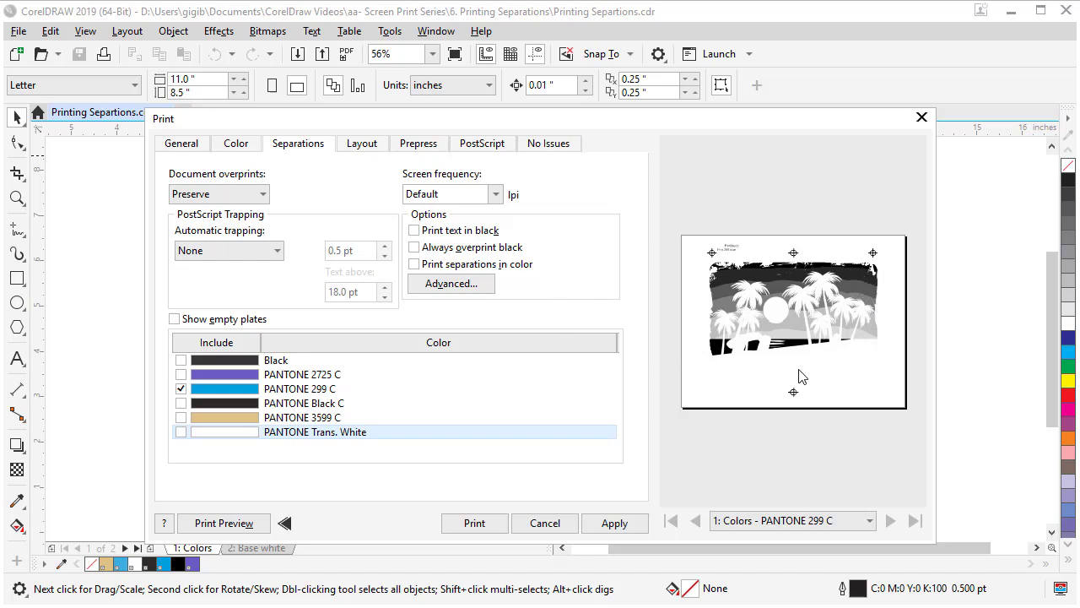
Step: In Advanced Separations Settings, set the PANTONE 299 C screen frequency to 30
{"action": "left_click", "coordinate": [449, 285]}
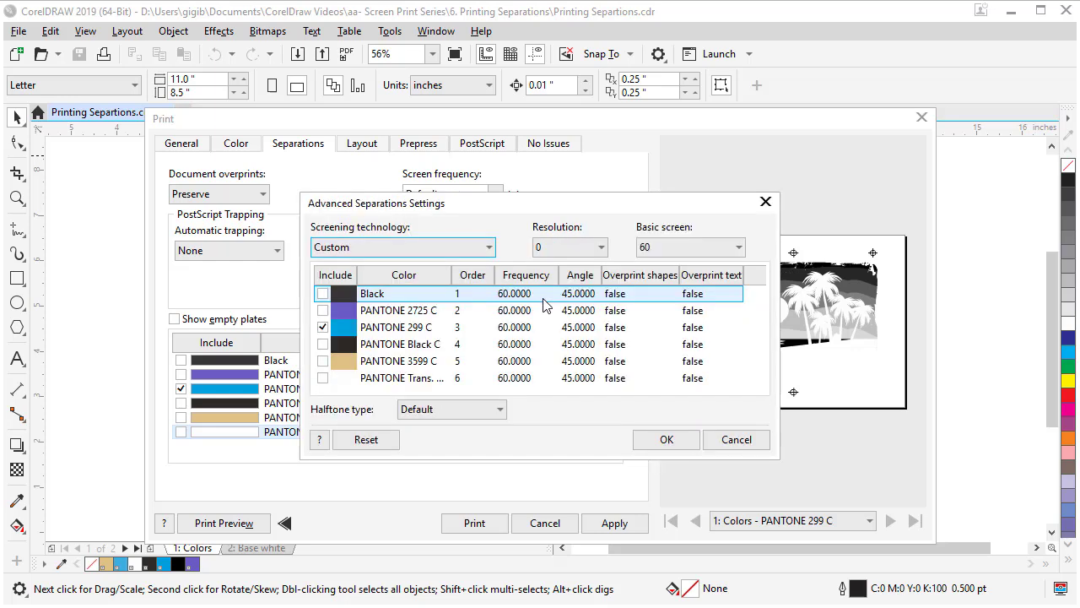
{"action": "left_click", "coordinate": [453, 329]}
{"action": "left_click", "coordinate": [495, 293]}
{"action": "left_click", "coordinate": [506, 331]}
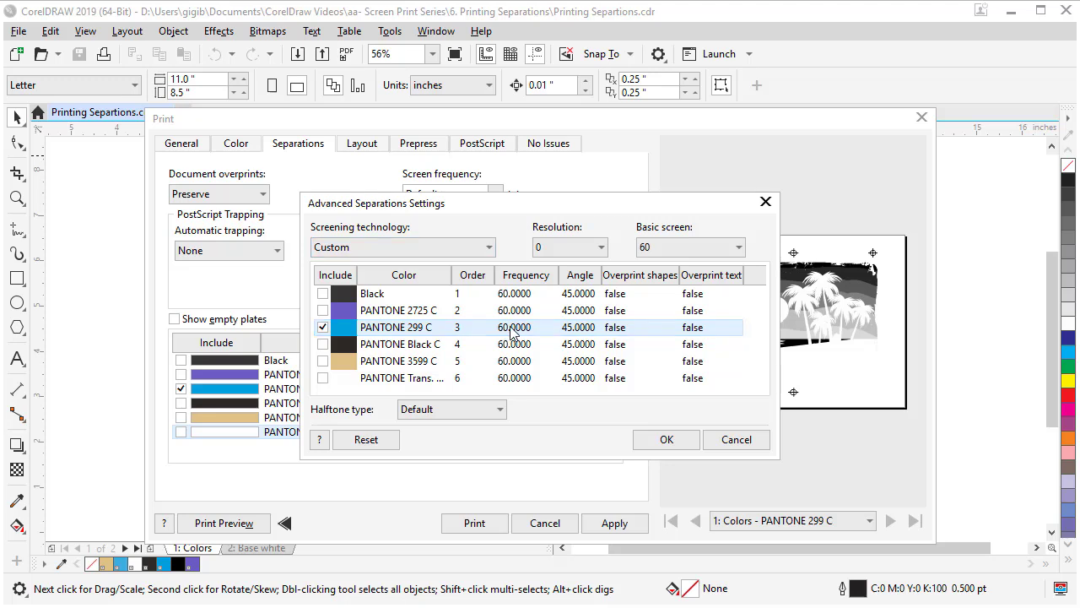
{"action": "left_click", "coordinate": [509, 330]}
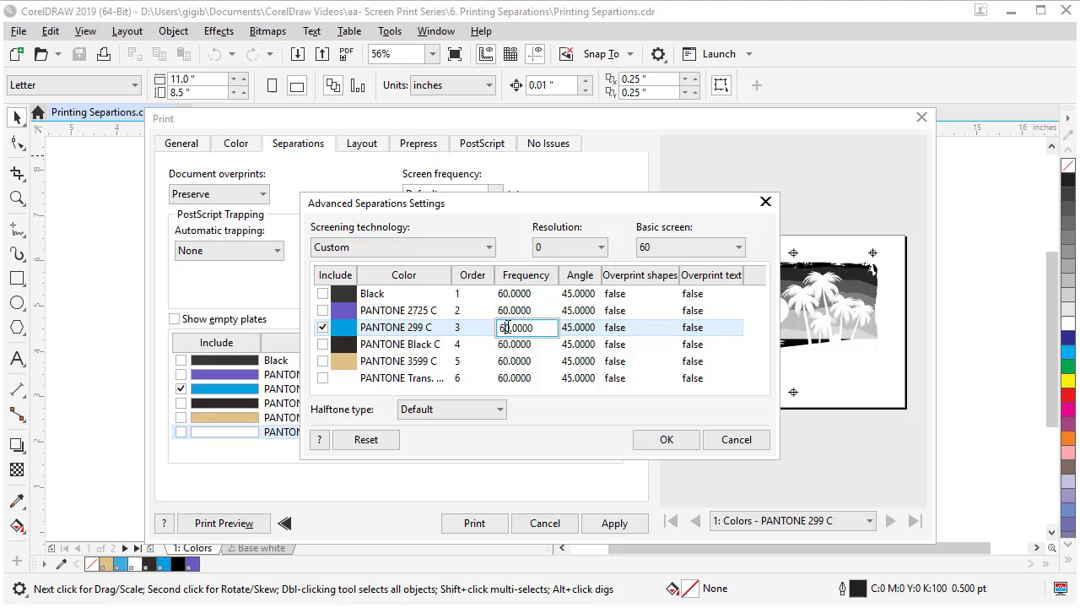
{"action": "left_click_drag", "start_coordinate": [508, 329], "coordinate": [478, 327]}
{"action": "type", "text": "30"}
{"action": "key", "text": "Return"}
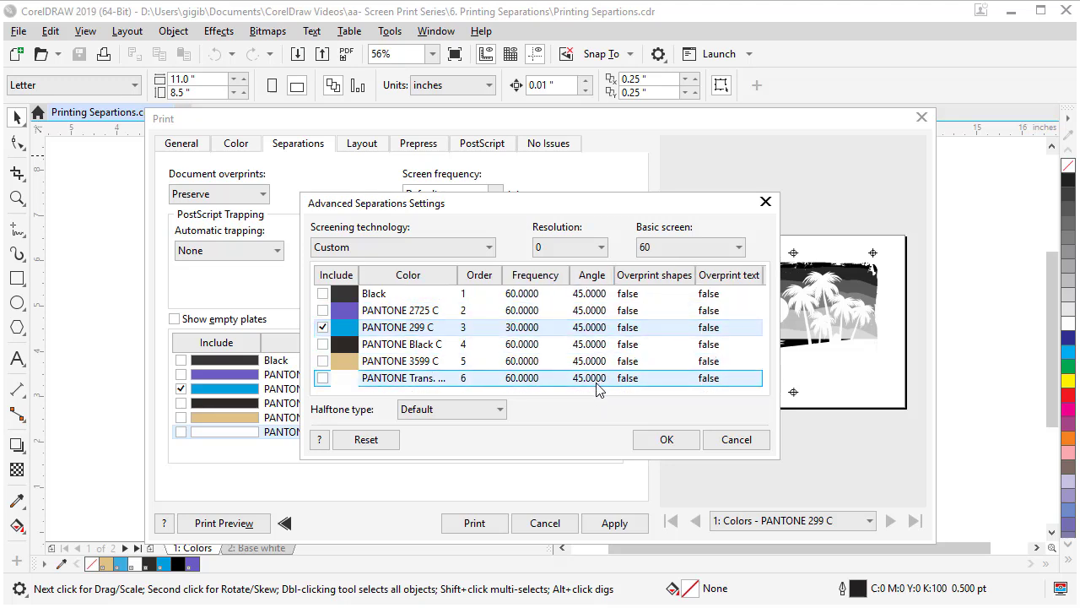
Step: Give the PANTONE 299 C plate a Dot halftone type and confirm the settings
{"action": "left_click", "coordinate": [447, 411]}
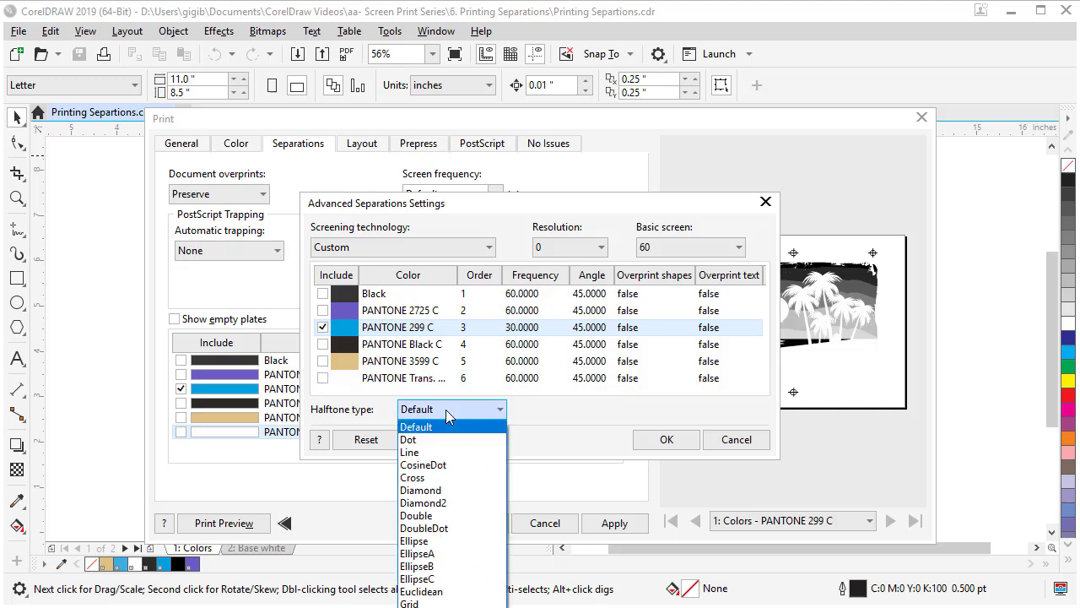
{"action": "left_click", "coordinate": [415, 440]}
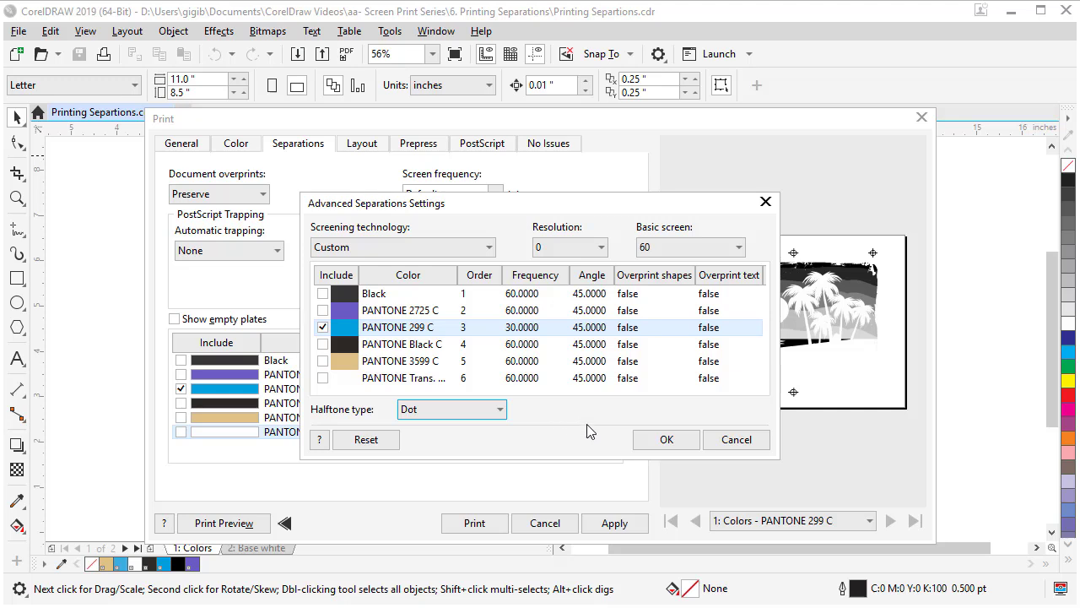
{"action": "left_click", "coordinate": [666, 440]}
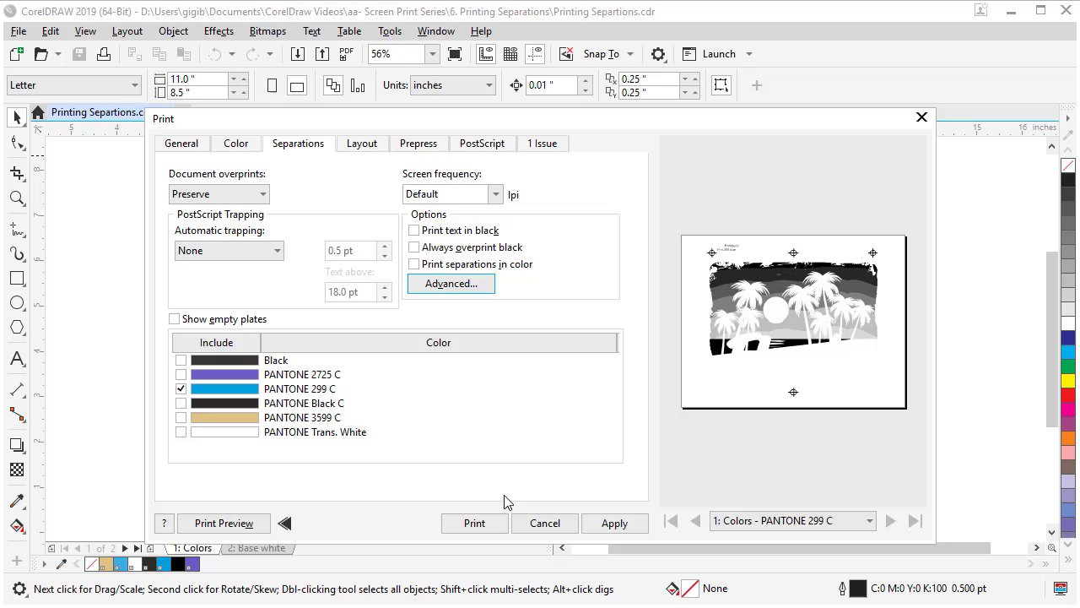
Step: Preview the Black plate alone by including Black and excluding PANTONE 299 C
{"action": "left_click", "coordinate": [545, 523]}
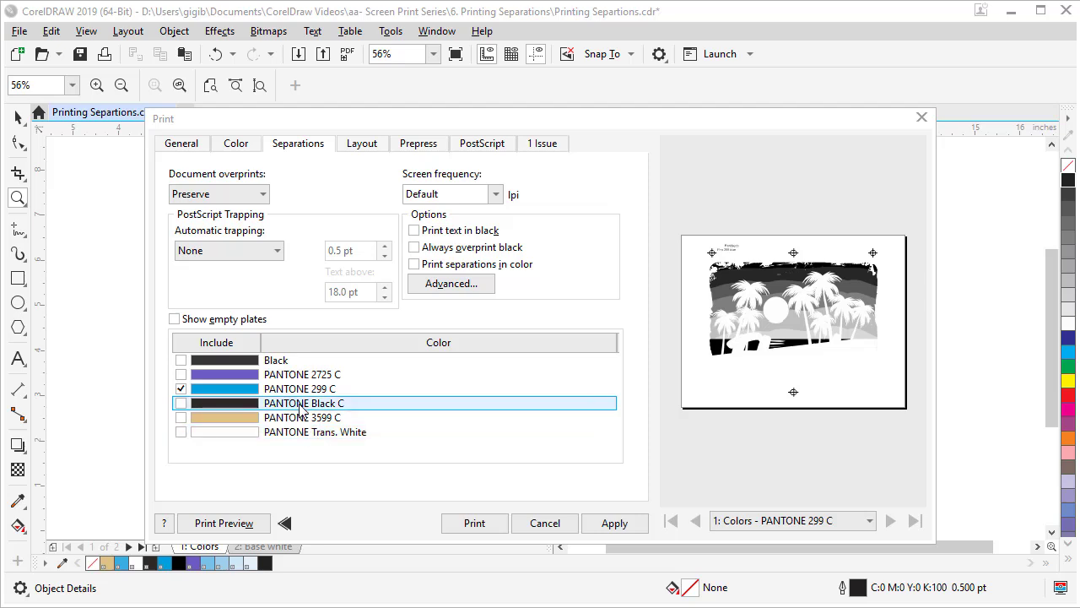
{"action": "left_click", "coordinate": [180, 360]}
{"action": "left_click", "coordinate": [181, 389]}
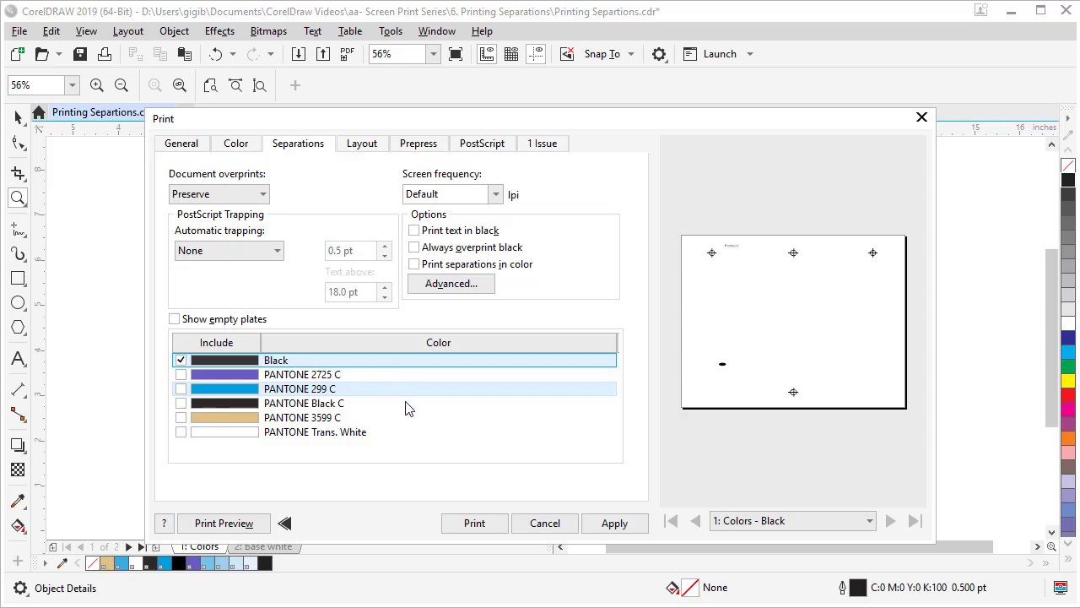
Step: Close the Print dialog and switch the drawing to Wireframe view with the Pick tool active
{"action": "left_click", "coordinate": [545, 524]}
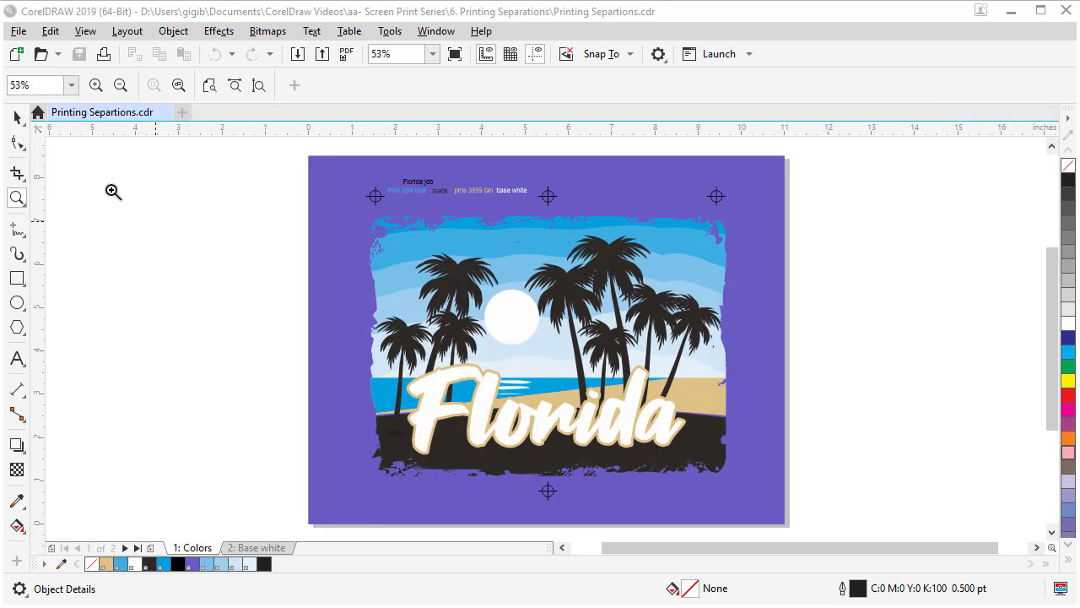
{"action": "left_click", "coordinate": [16, 117]}
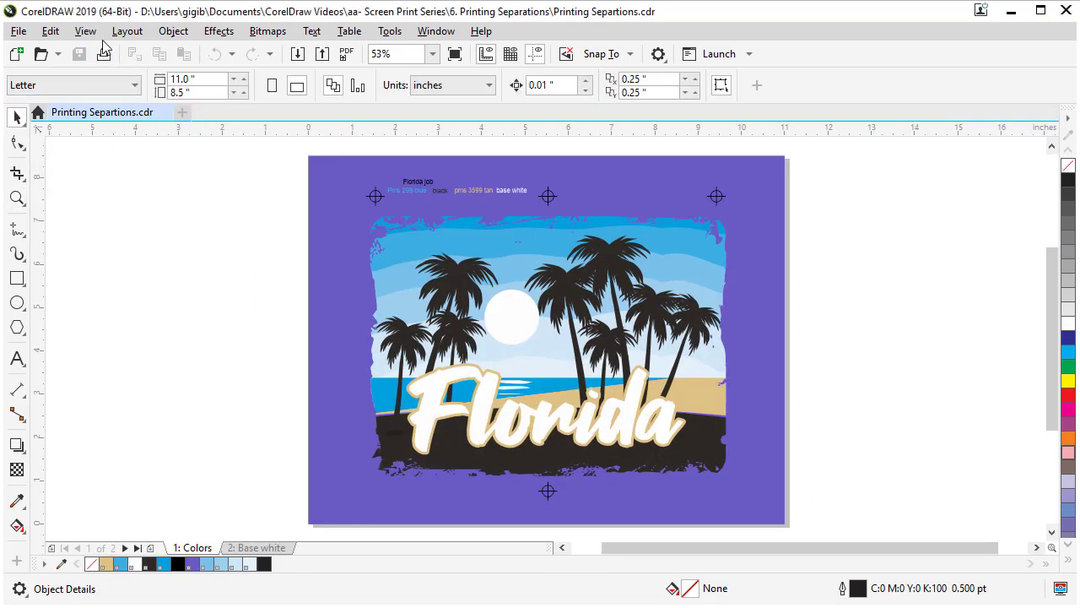
{"action": "left_click", "coordinate": [85, 31]}
{"action": "left_click", "coordinate": [100, 51]}
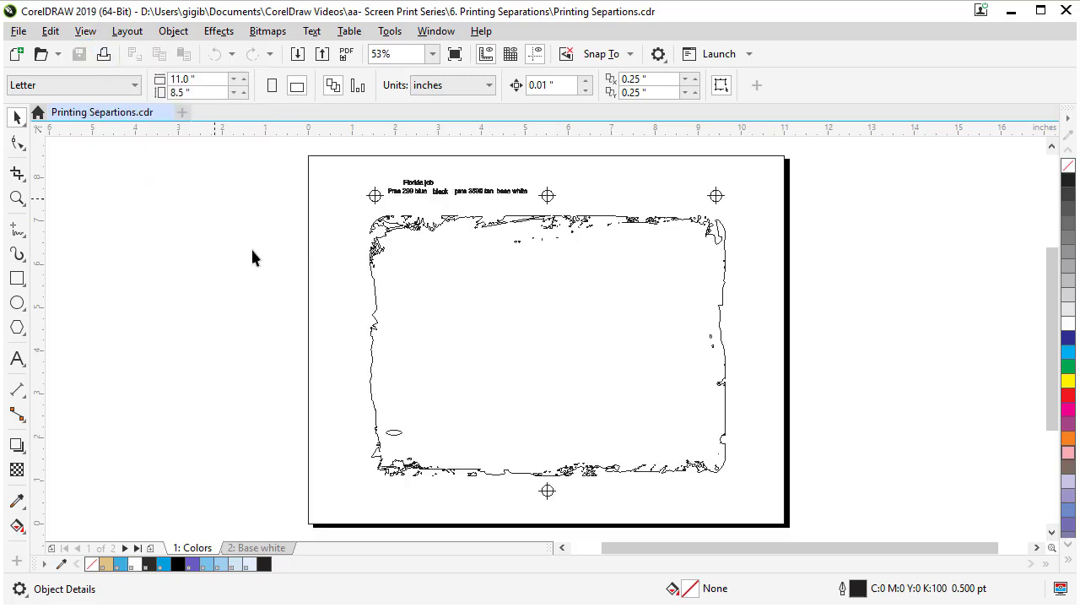
Step: Delete the small stray ellipse near the lower left, then return to Enhanced full-colour view
{"action": "left_click", "coordinate": [394, 434]}
{"action": "key", "text": "Delete"}
{"action": "left_click", "coordinate": [81, 31]}
{"action": "left_click", "coordinate": [101, 86]}
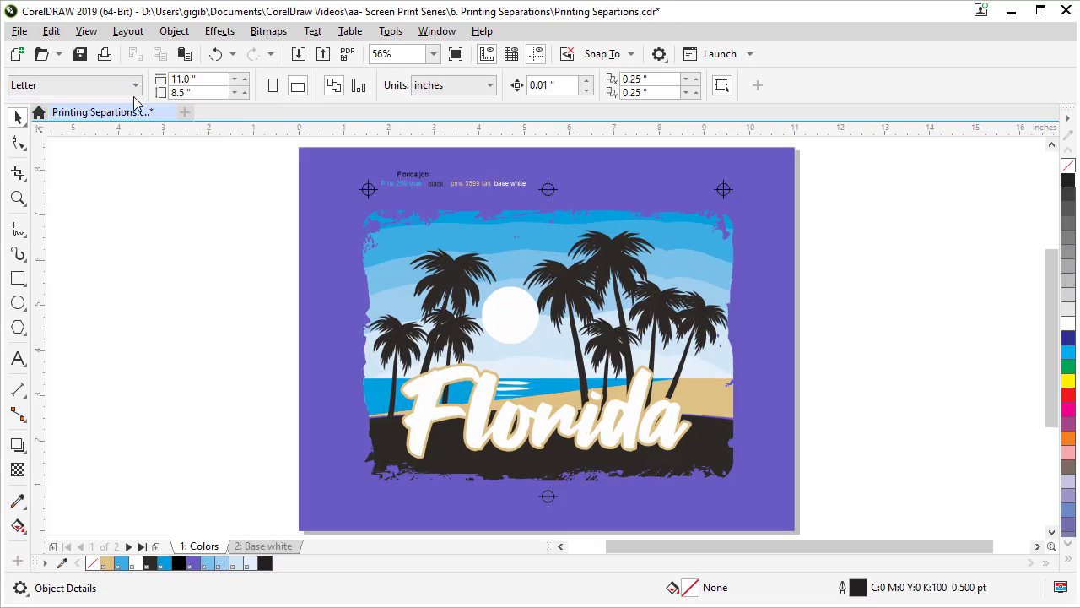
{"action": "left_click", "coordinate": [102, 57]}
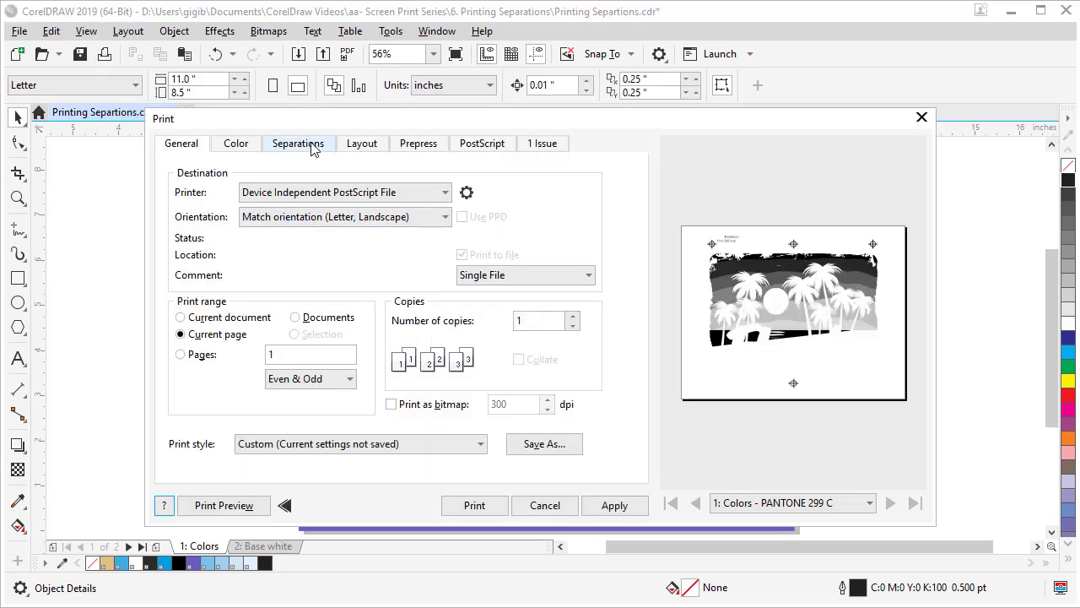
{"action": "left_click", "coordinate": [300, 143]}
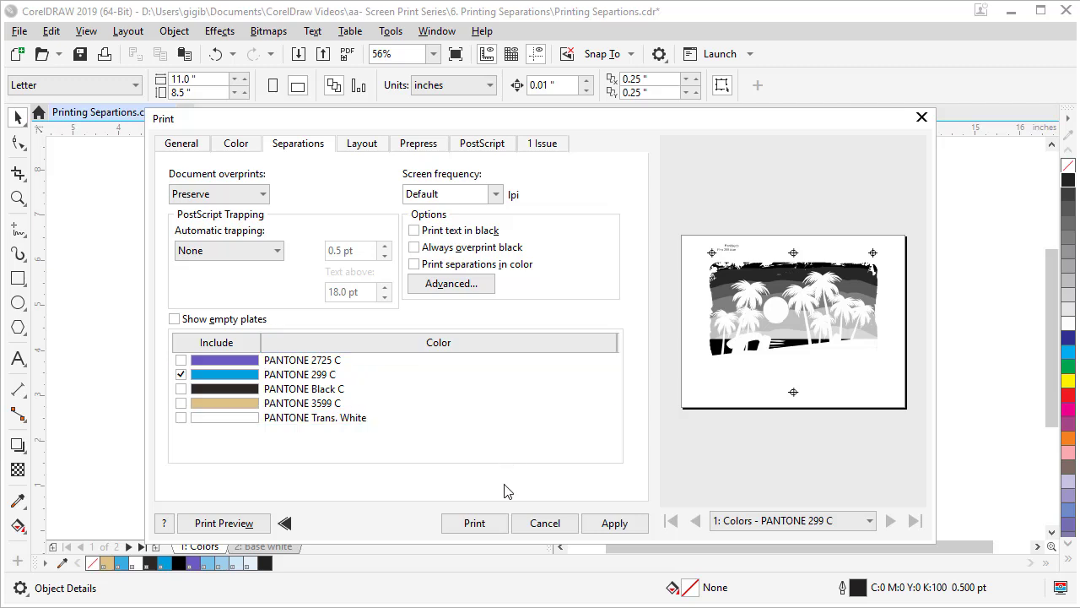
{"action": "left_click", "coordinate": [545, 522]}
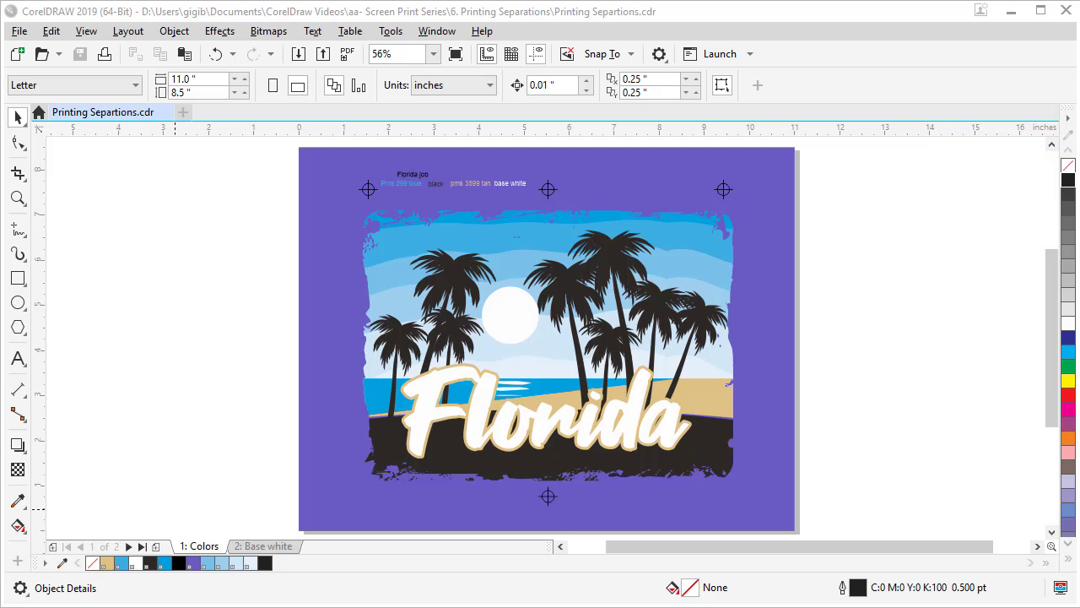